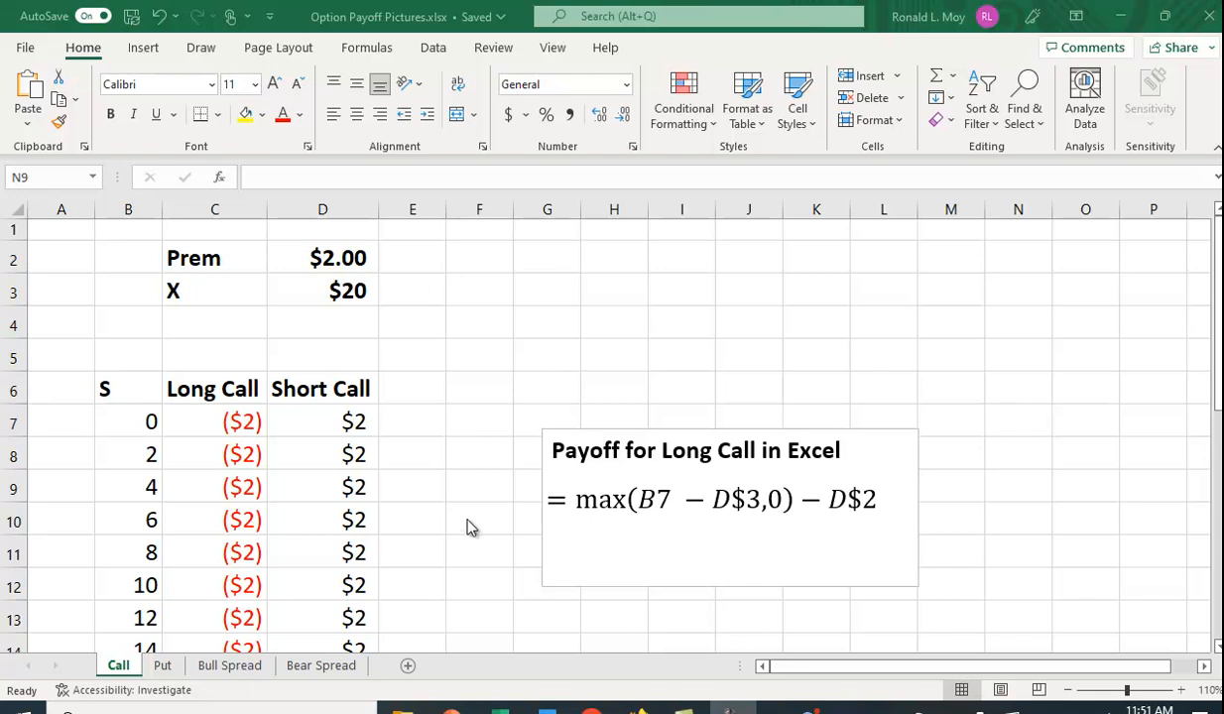
- Review the Long Call payoff table and chart on the Call sheet, and check the first Short Call payoff formula in D7
{"action": "scroll", "coordinate": [477, 526], "scroll_direction": "down", "scroll_amount": 5}
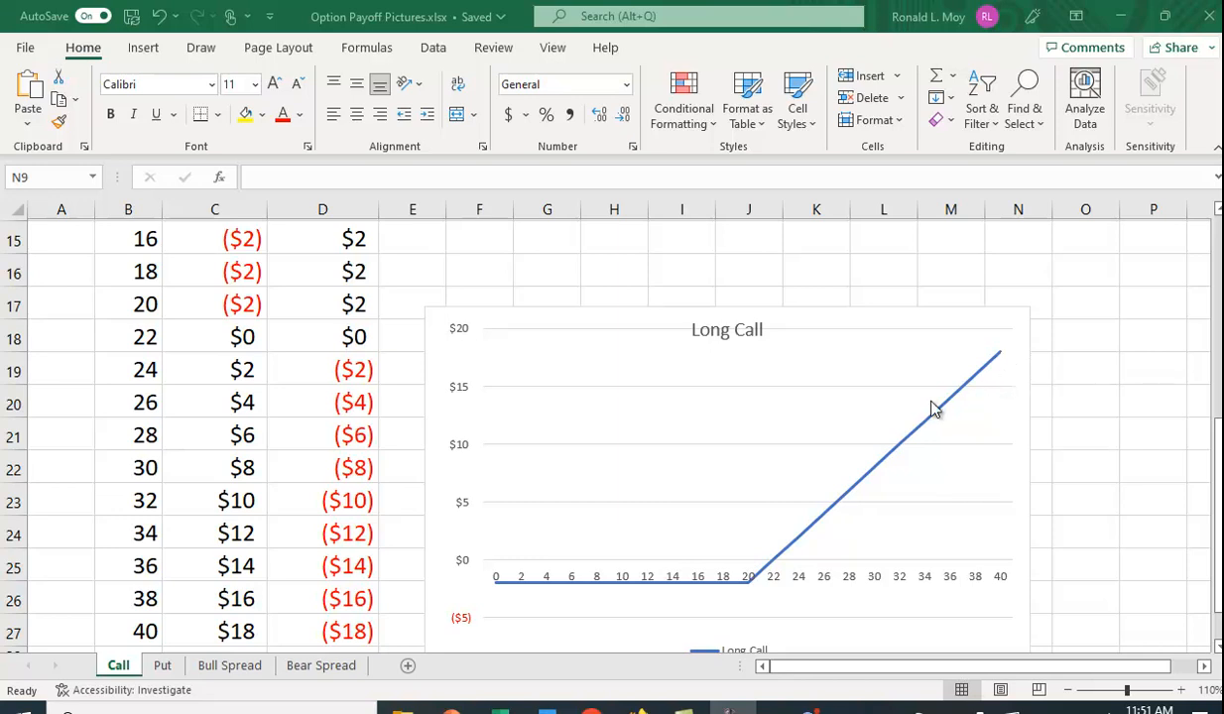
{"action": "scroll", "coordinate": [866, 415], "scroll_direction": "up", "scroll_amount": 1}
{"action": "scroll", "coordinate": [865, 415], "scroll_direction": "up", "scroll_amount": 3}
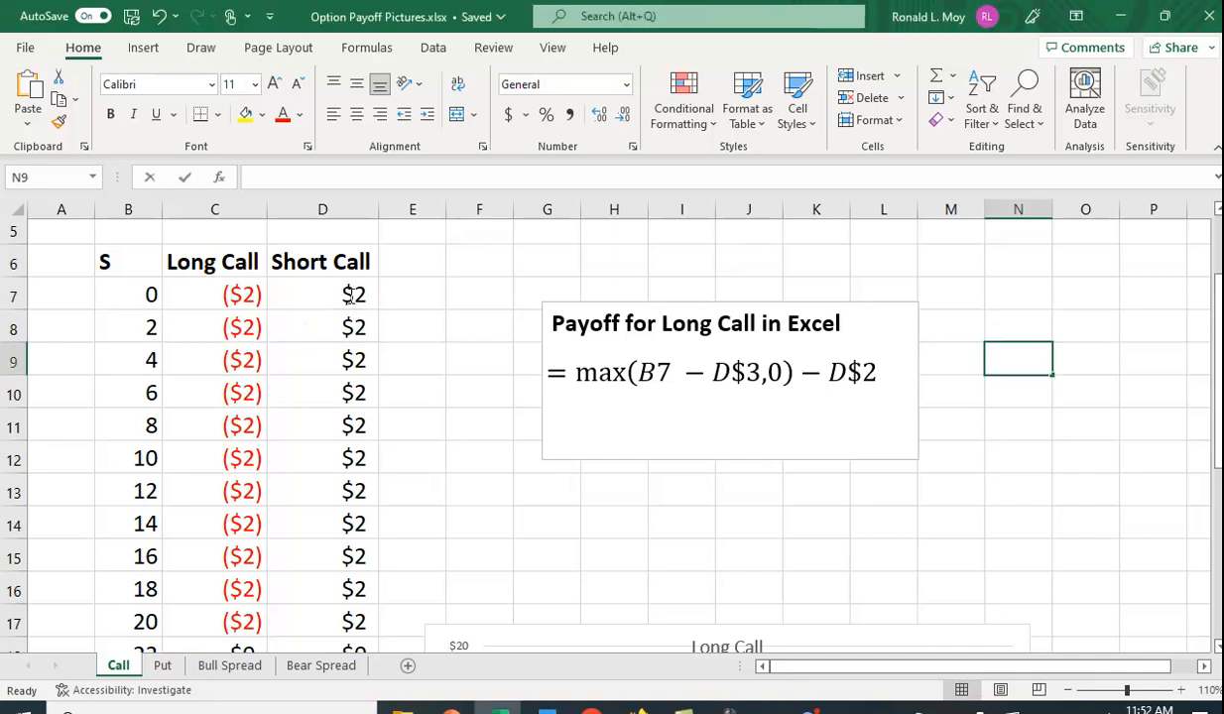
{"action": "left_click", "coordinate": [349, 296]}
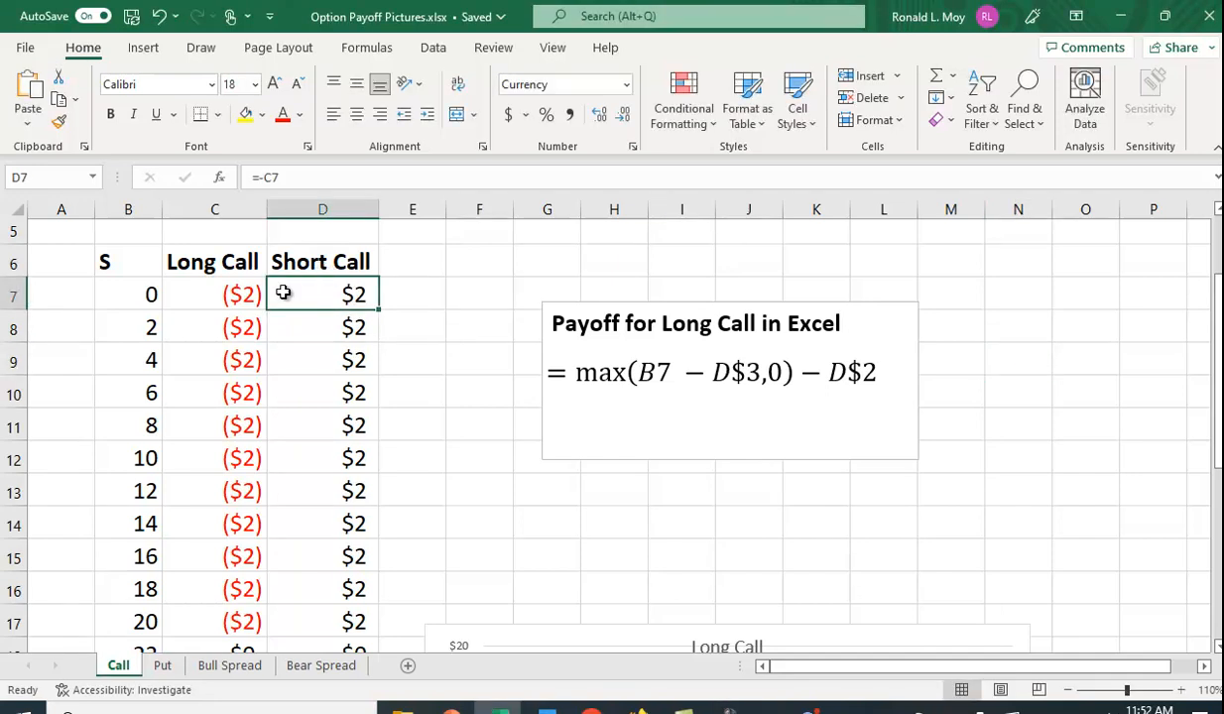
{"action": "scroll", "coordinate": [547, 477], "scroll_direction": "down", "scroll_amount": 4}
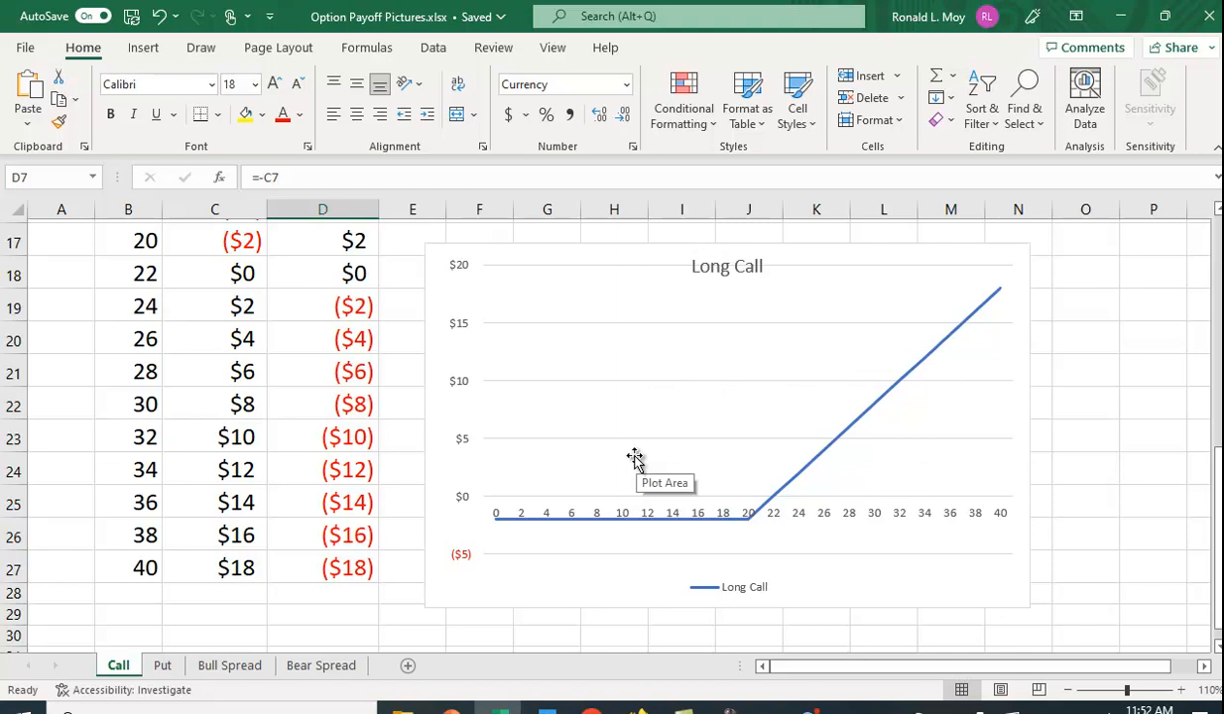
- Select the Long Call chart, look at its series filter options, and examine the payoff line around the strike price
{"action": "left_click", "coordinate": [1026, 413]}
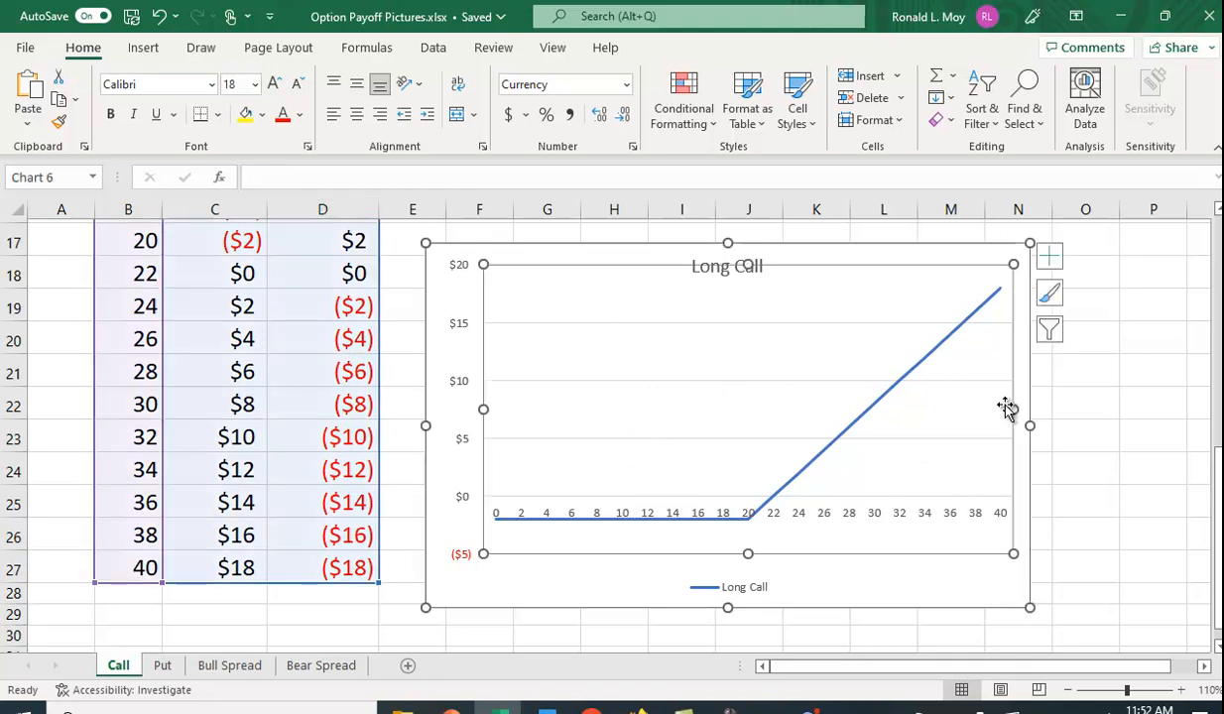
{"action": "left_click", "coordinate": [1057, 331]}
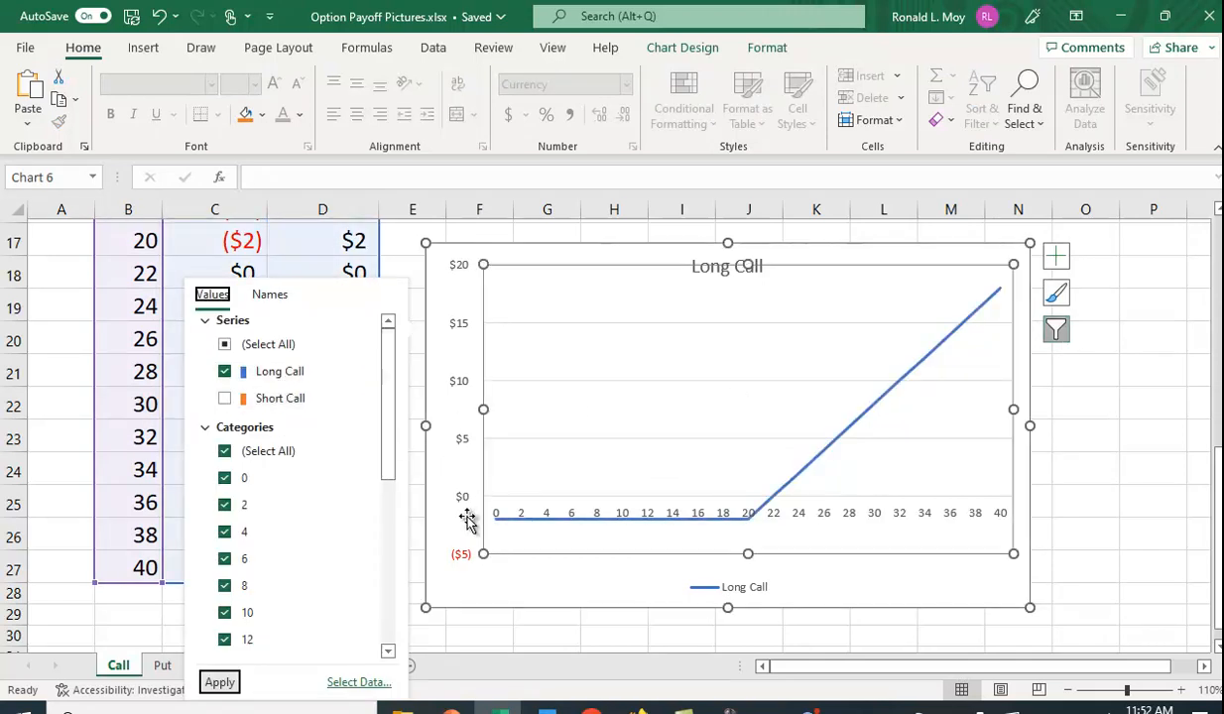
{"action": "mouse_move", "coordinate": [493, 523]}
{"action": "mouse_move", "coordinate": [777, 510]}
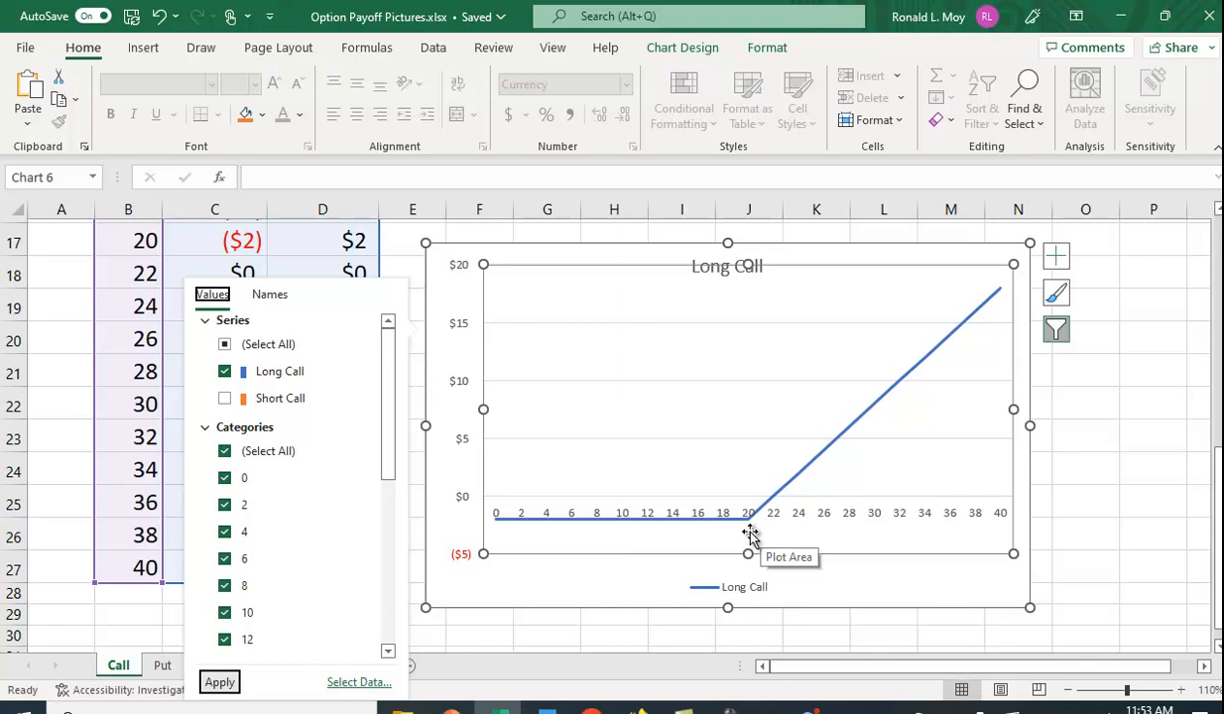
{"action": "mouse_move", "coordinate": [1000, 305]}
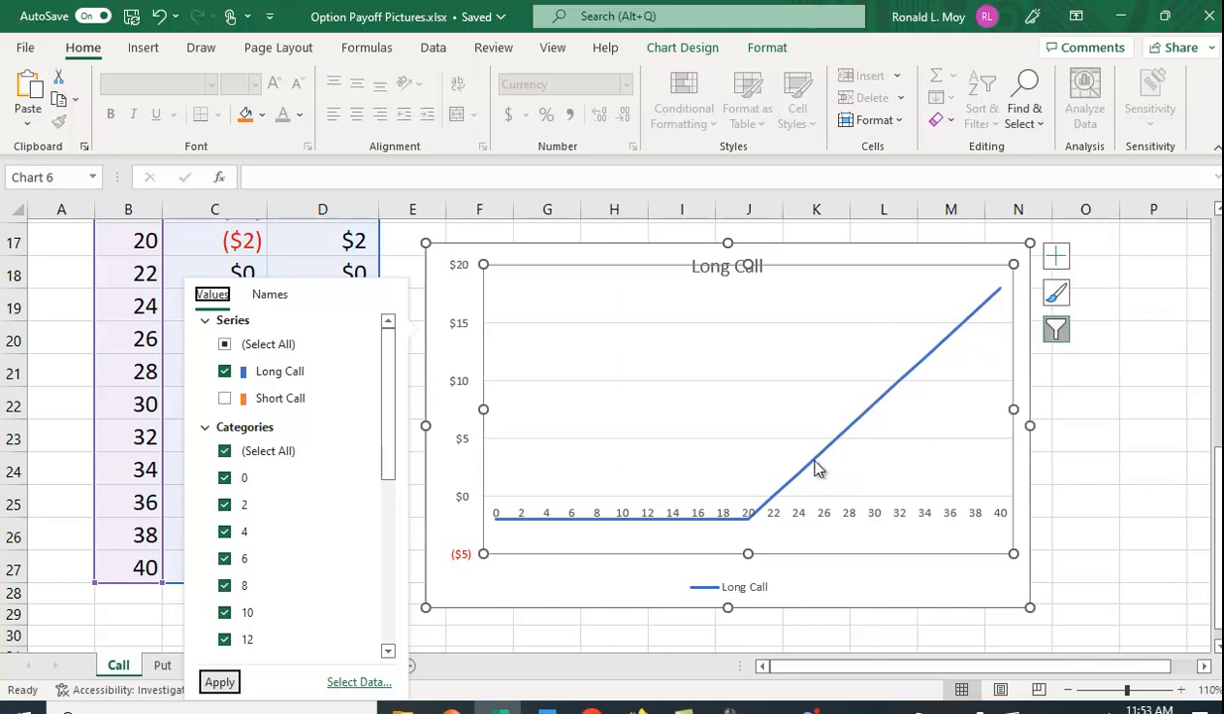
{"action": "left_click", "coordinate": [1058, 330]}
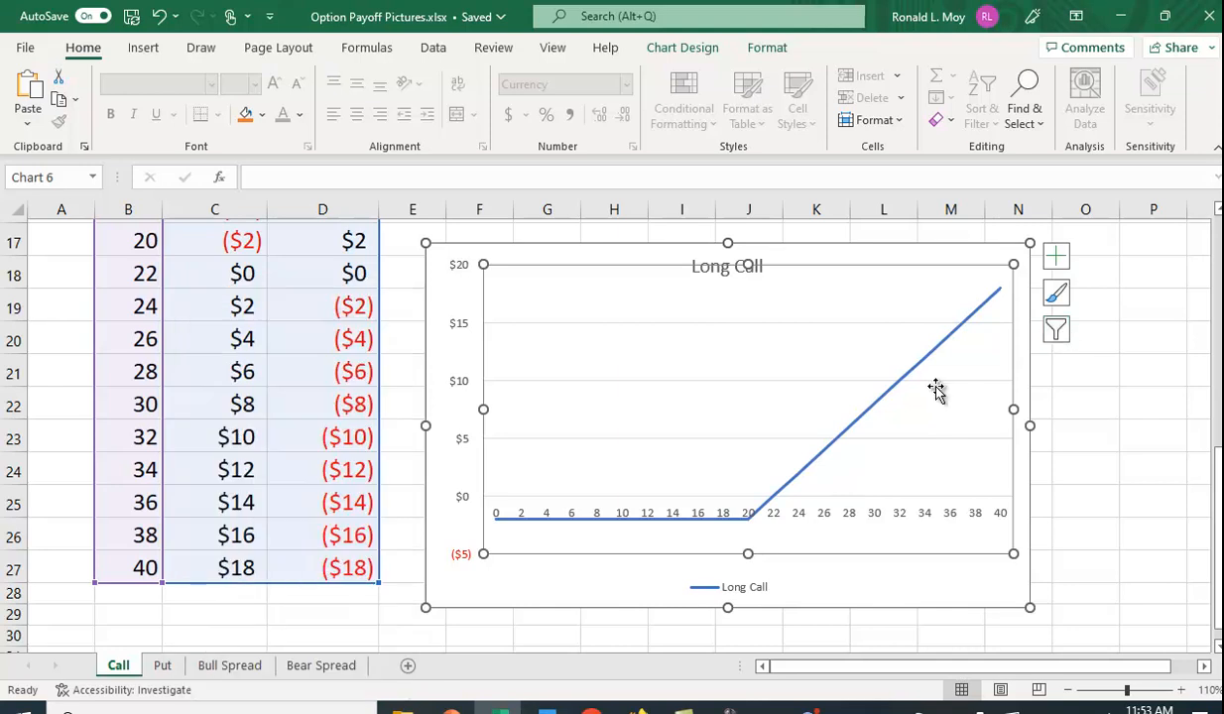
- Filter the payoff chart to plot the Short Call series instead of the Long Call series
{"action": "left_click", "coordinate": [1056, 338]}
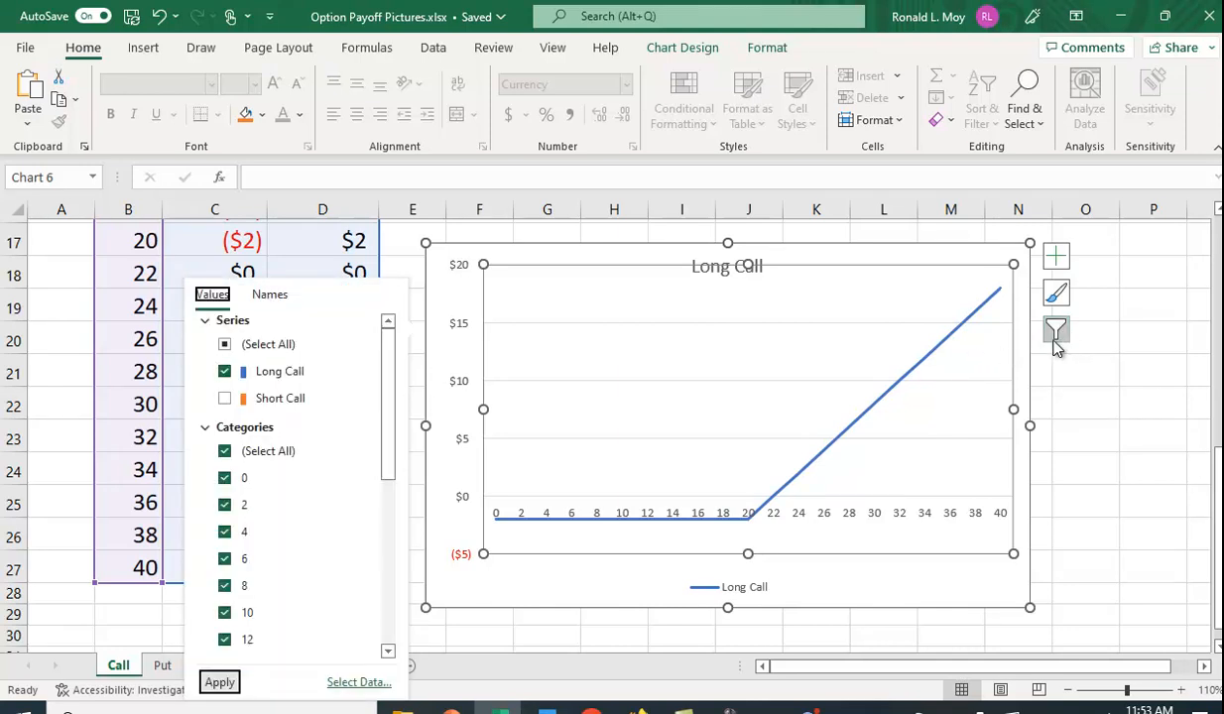
{"action": "left_click", "coordinate": [224, 397]}
{"action": "left_click", "coordinate": [224, 371]}
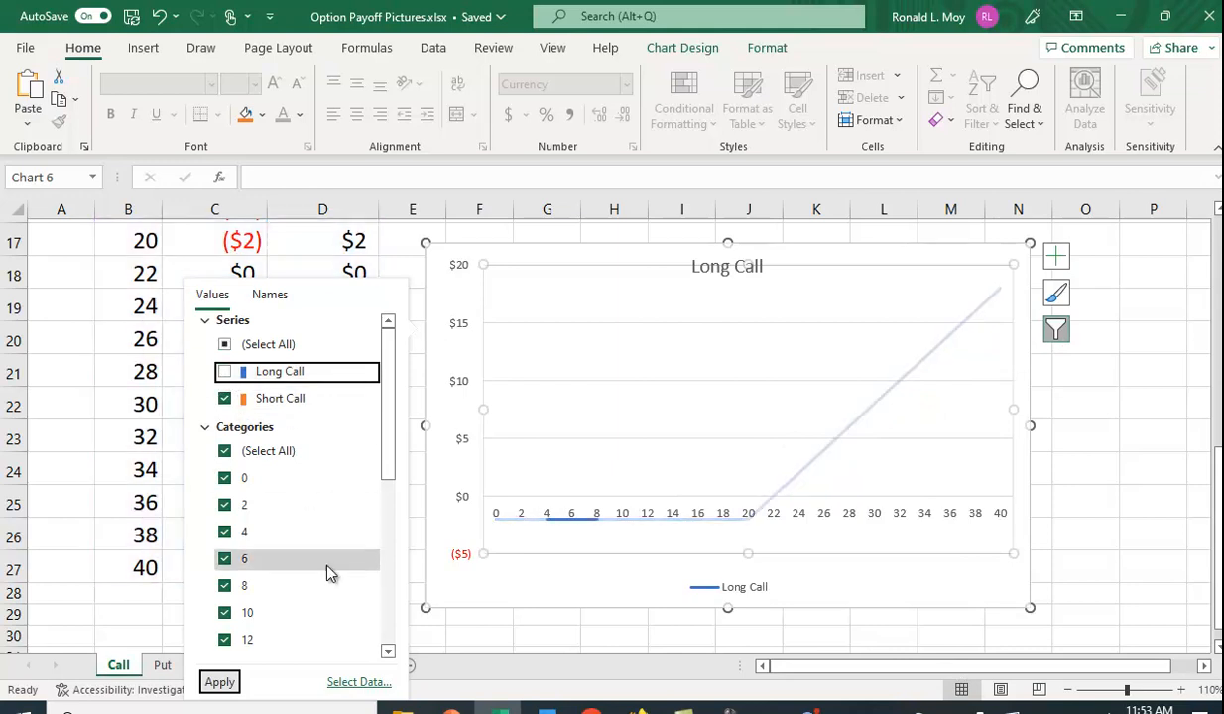
{"action": "scroll", "coordinate": [315, 548], "scroll_direction": "down", "scroll_amount": 2}
{"action": "left_click", "coordinate": [212, 683]}
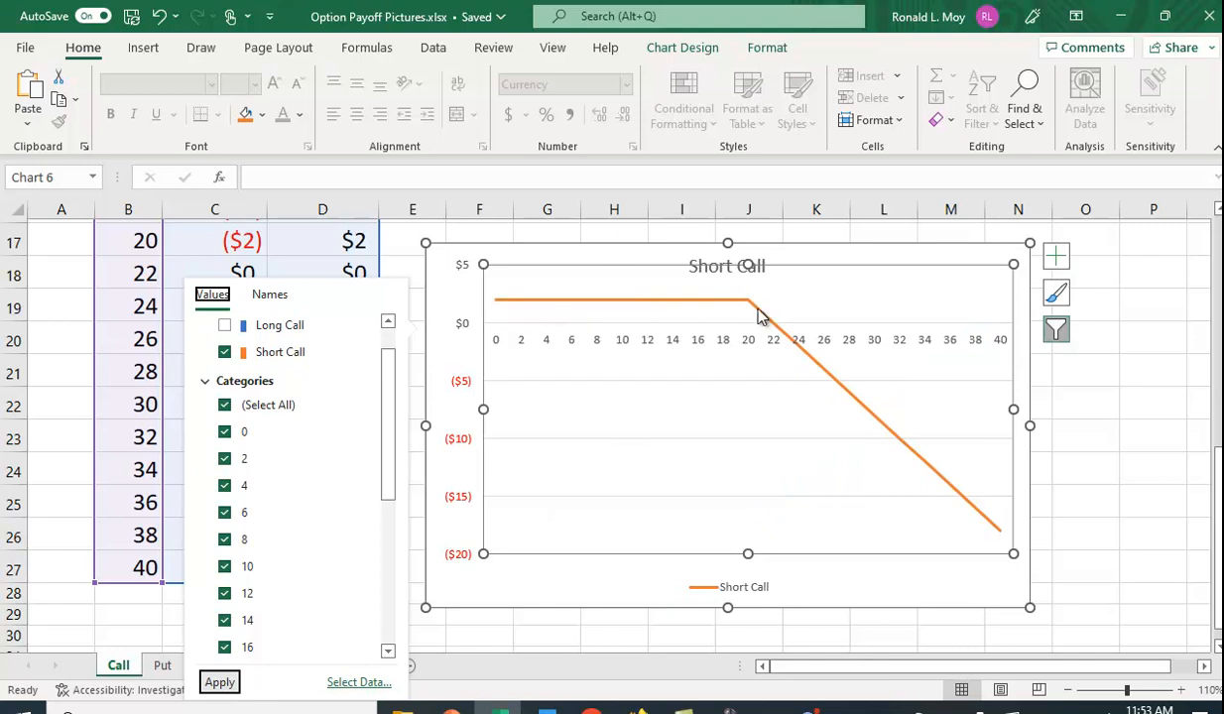
{"action": "mouse_move", "coordinate": [752, 310]}
{"action": "mouse_move", "coordinate": [779, 334]}
{"action": "left_click", "coordinate": [1093, 510]}
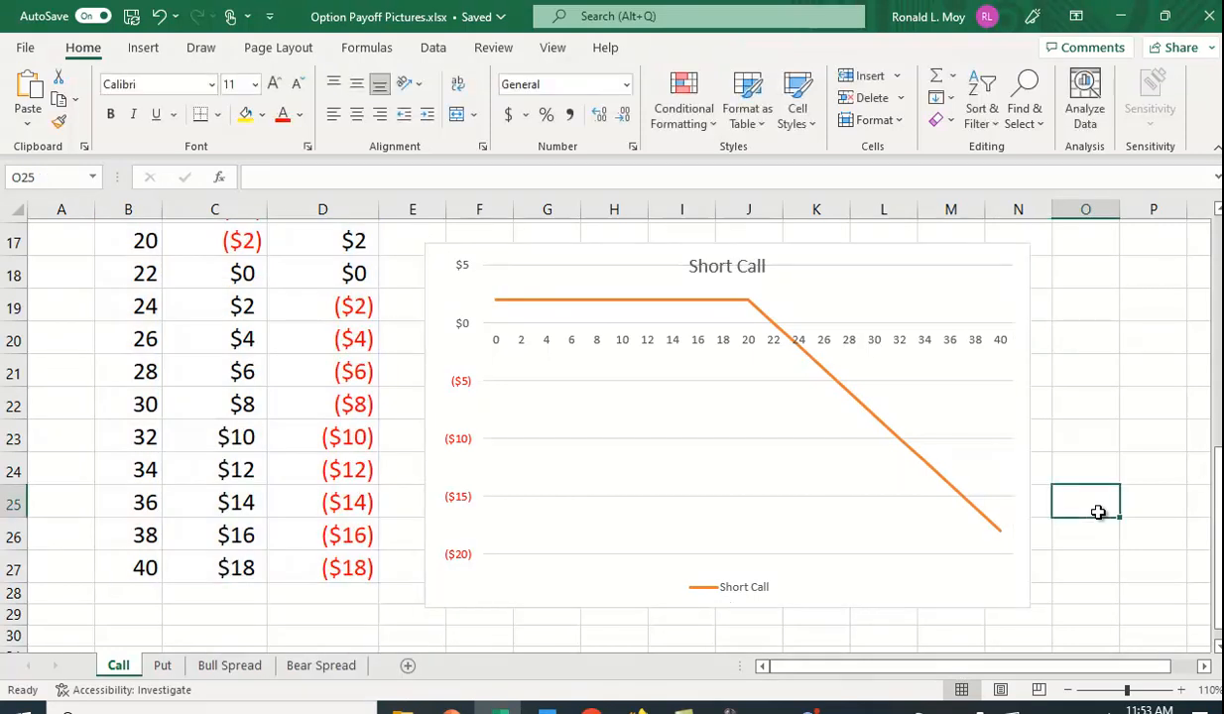
- Open the Bull Spread sheet and examine its premiums, strikes and the Long Call payoff column around the break-even row
{"action": "left_click", "coordinate": [231, 669]}
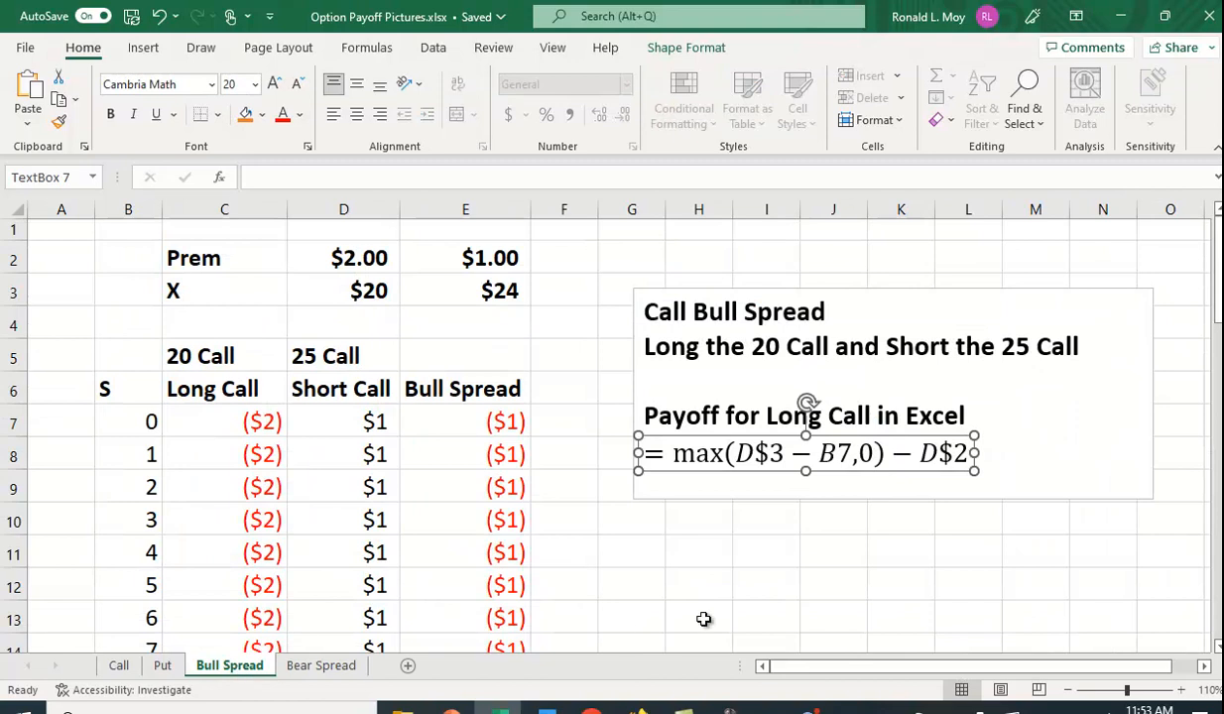
{"action": "left_click", "coordinate": [1050, 449]}
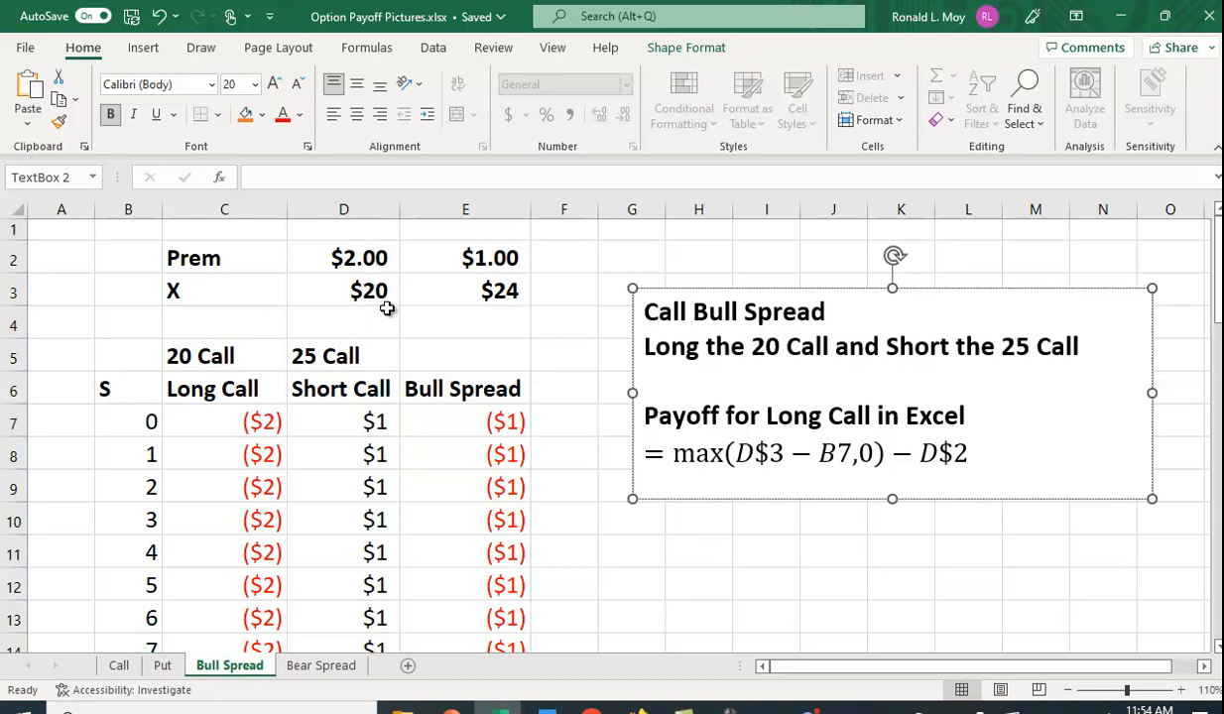
{"action": "scroll", "coordinate": [260, 427], "scroll_direction": "down", "scroll_amount": 5}
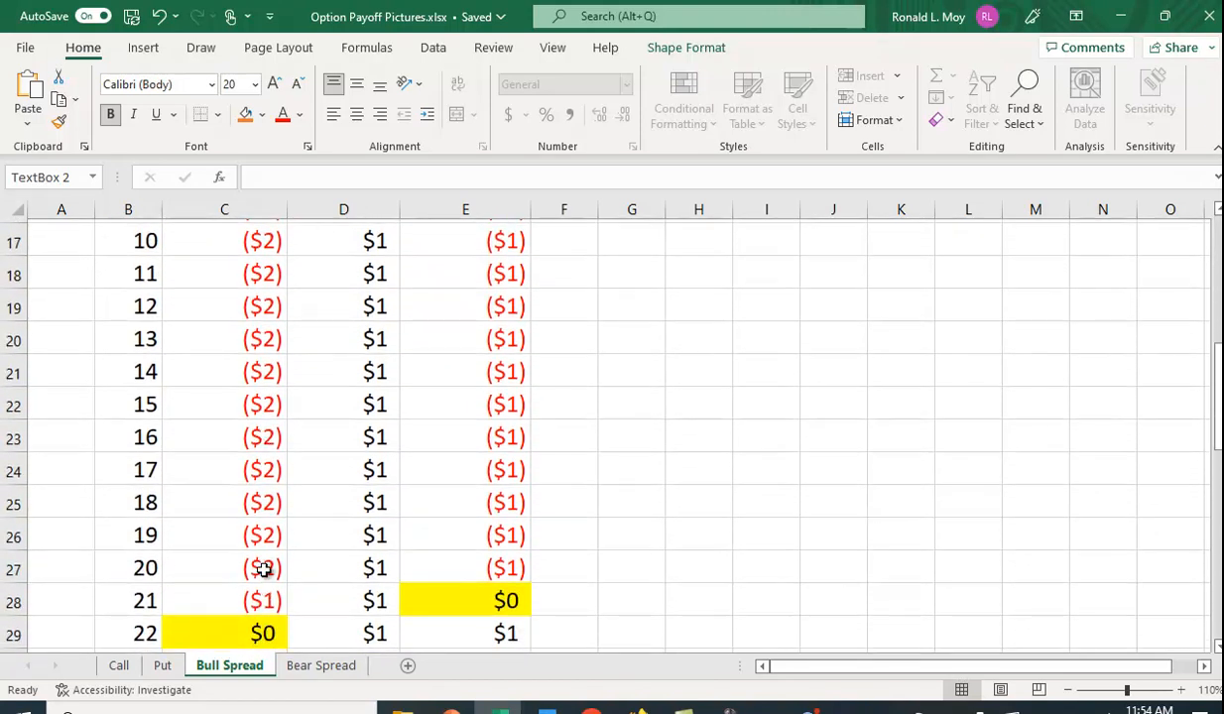
{"action": "scroll", "coordinate": [263, 568], "scroll_direction": "down", "scroll_amount": 1}
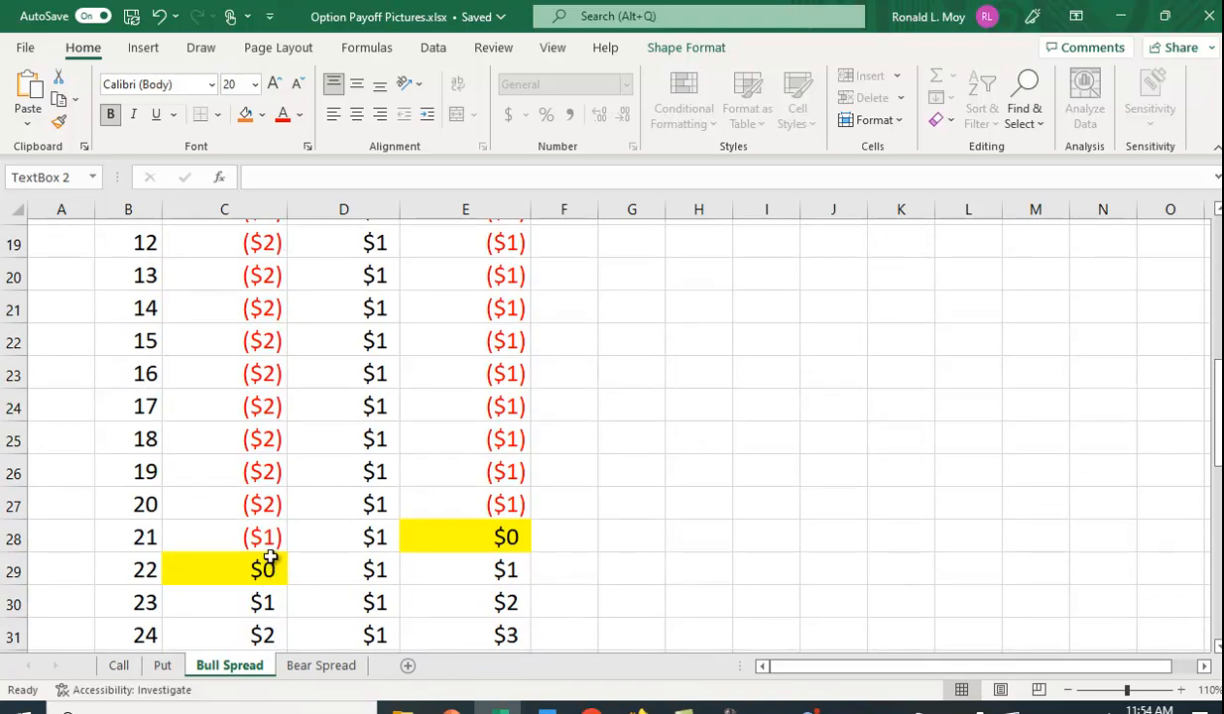
{"action": "scroll", "coordinate": [309, 568], "scroll_direction": "up", "scroll_amount": 6}
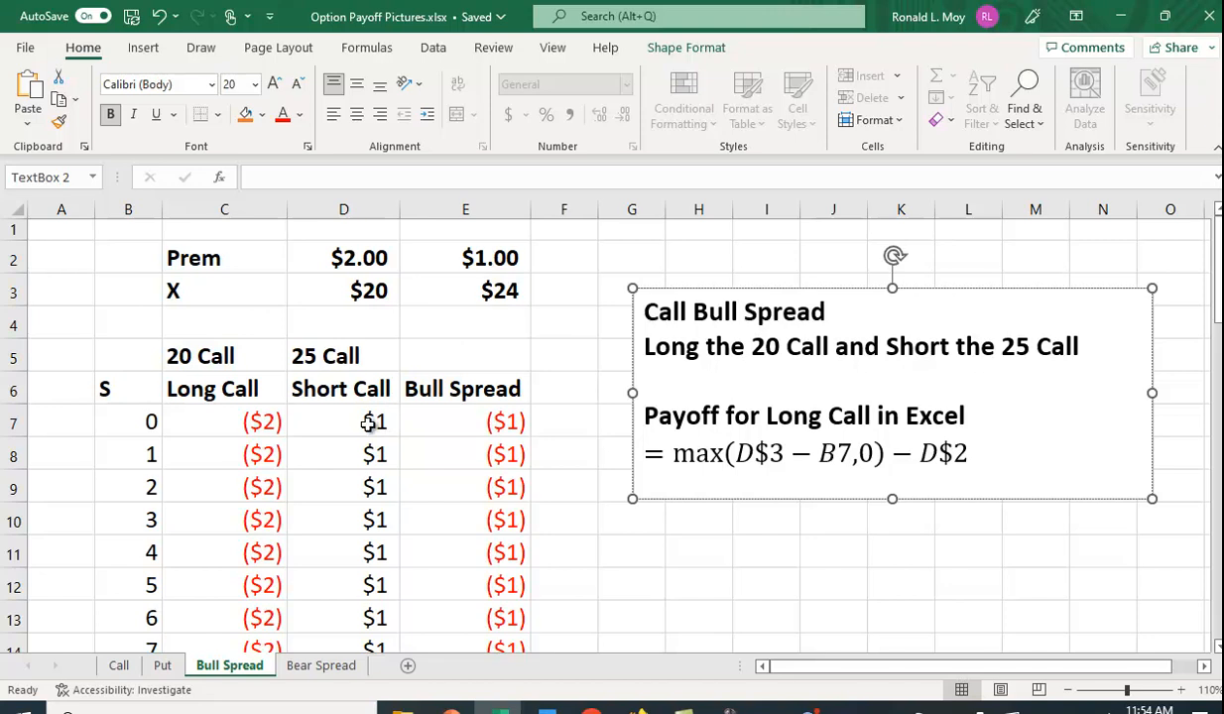
- Examine the Short Call payoff column on the Bull Spread sheet from the first stock price down to 40
{"action": "scroll", "coordinate": [368, 424], "scroll_direction": "down", "scroll_amount": 5}
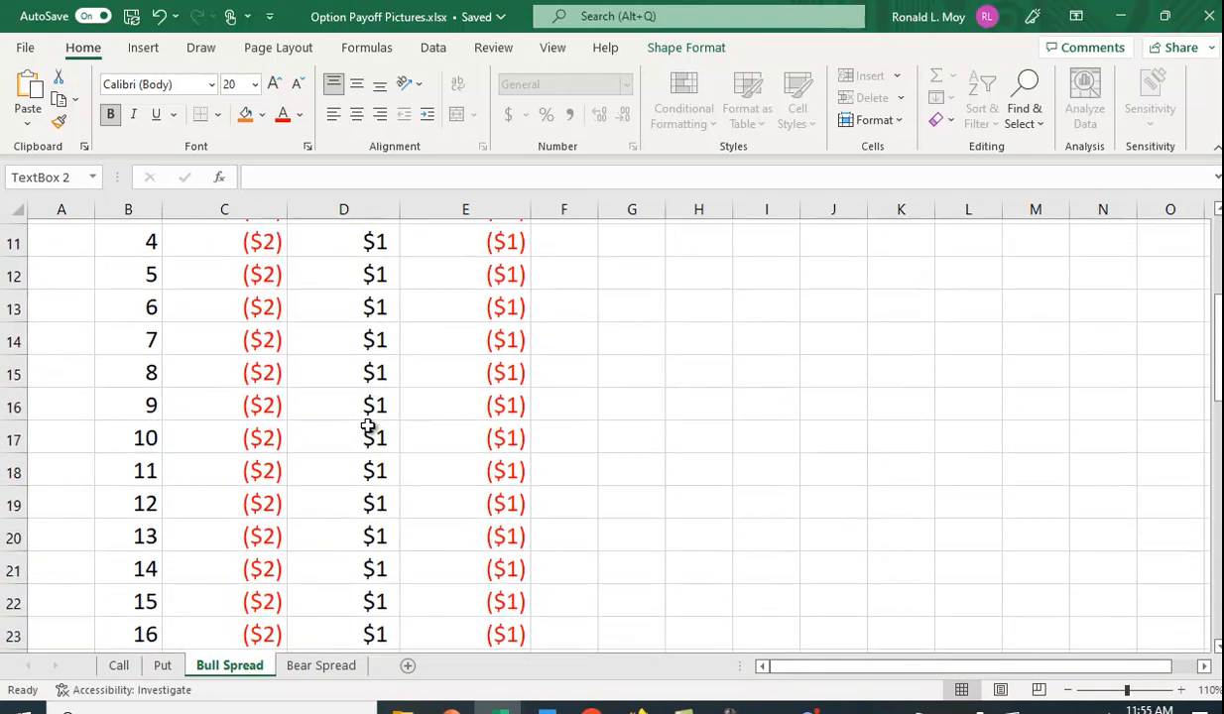
{"action": "scroll", "coordinate": [368, 426], "scroll_direction": "down", "scroll_amount": 1}
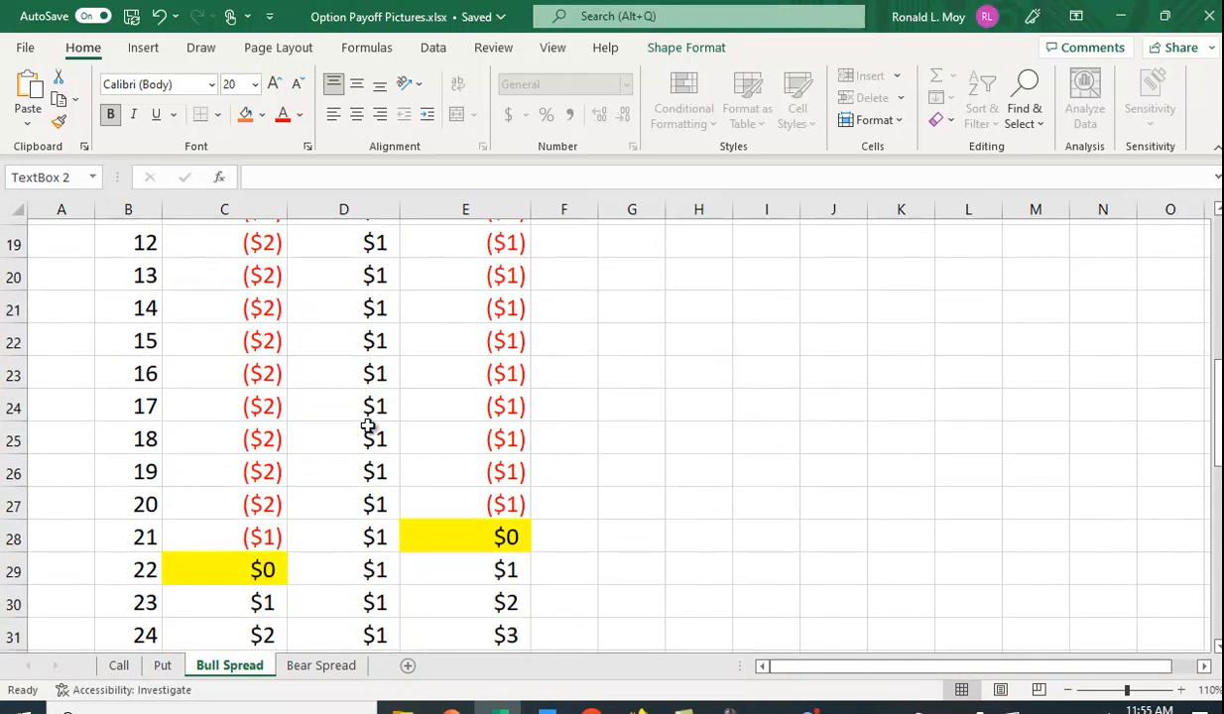
{"action": "scroll", "coordinate": [368, 426], "scroll_direction": "down", "scroll_amount": 1}
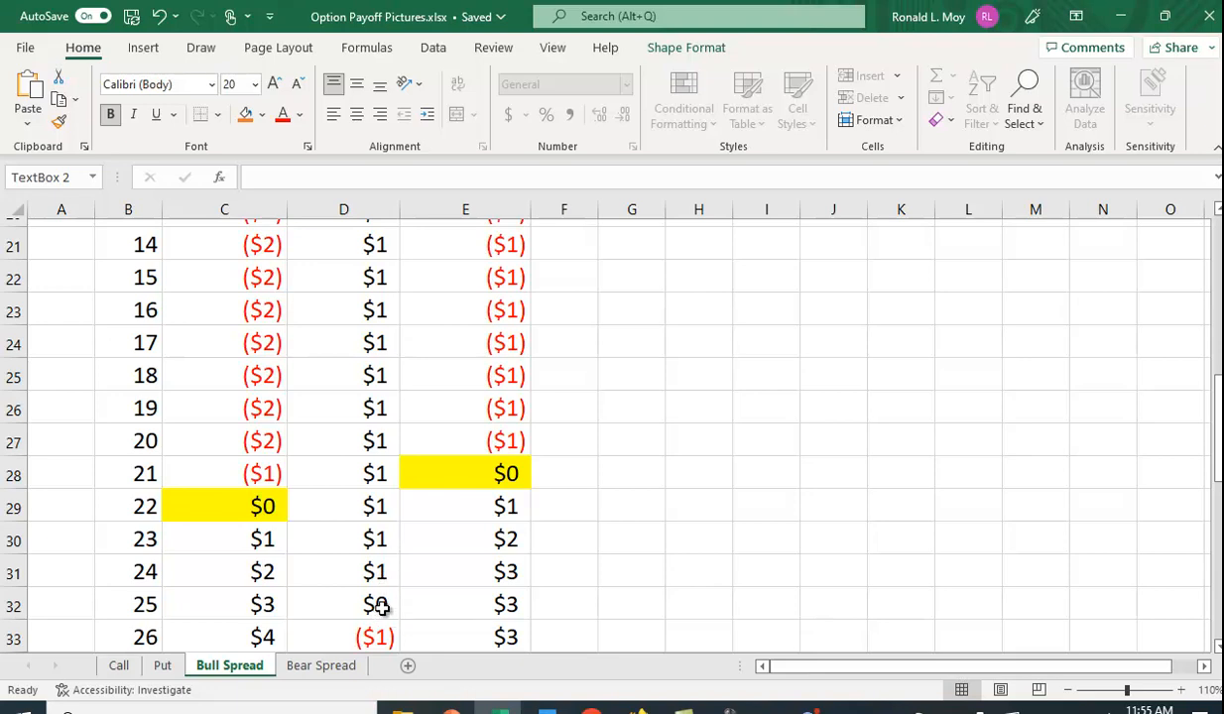
{"action": "scroll", "coordinate": [379, 607], "scroll_direction": "down", "scroll_amount": 4}
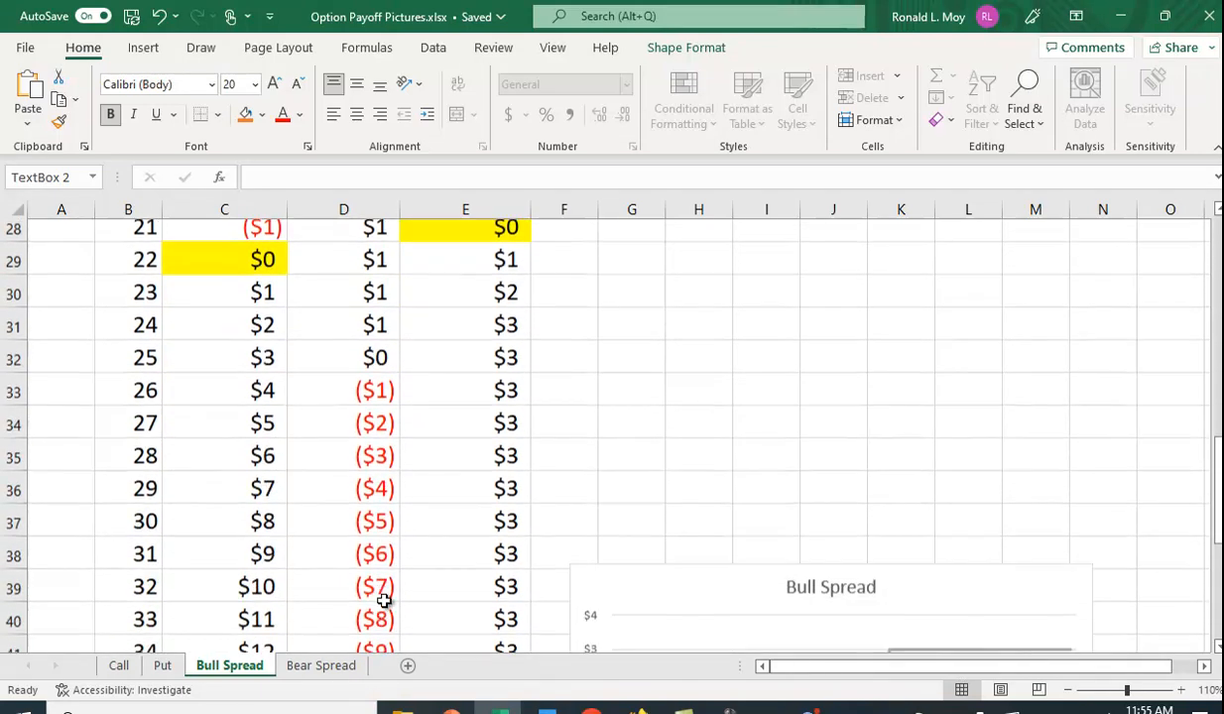
{"action": "scroll", "coordinate": [373, 478], "scroll_direction": "down", "scroll_amount": 2}
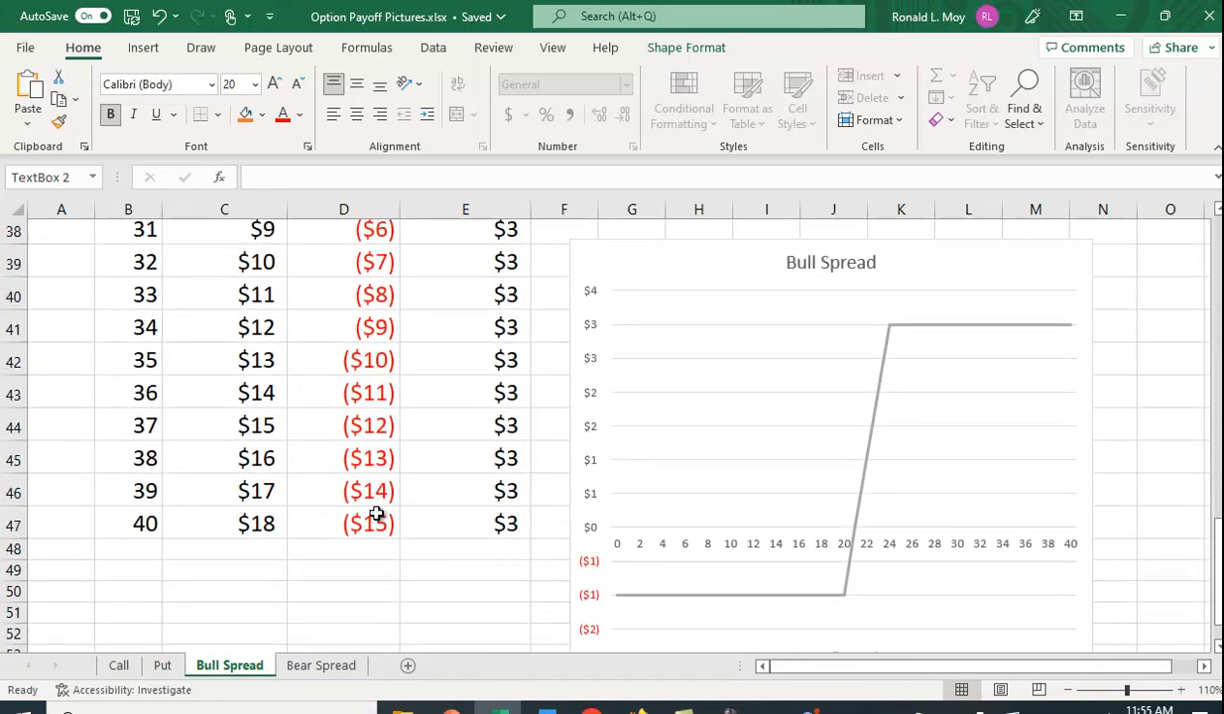
{"action": "scroll", "coordinate": [380, 479], "scroll_direction": "up", "scroll_amount": 1}
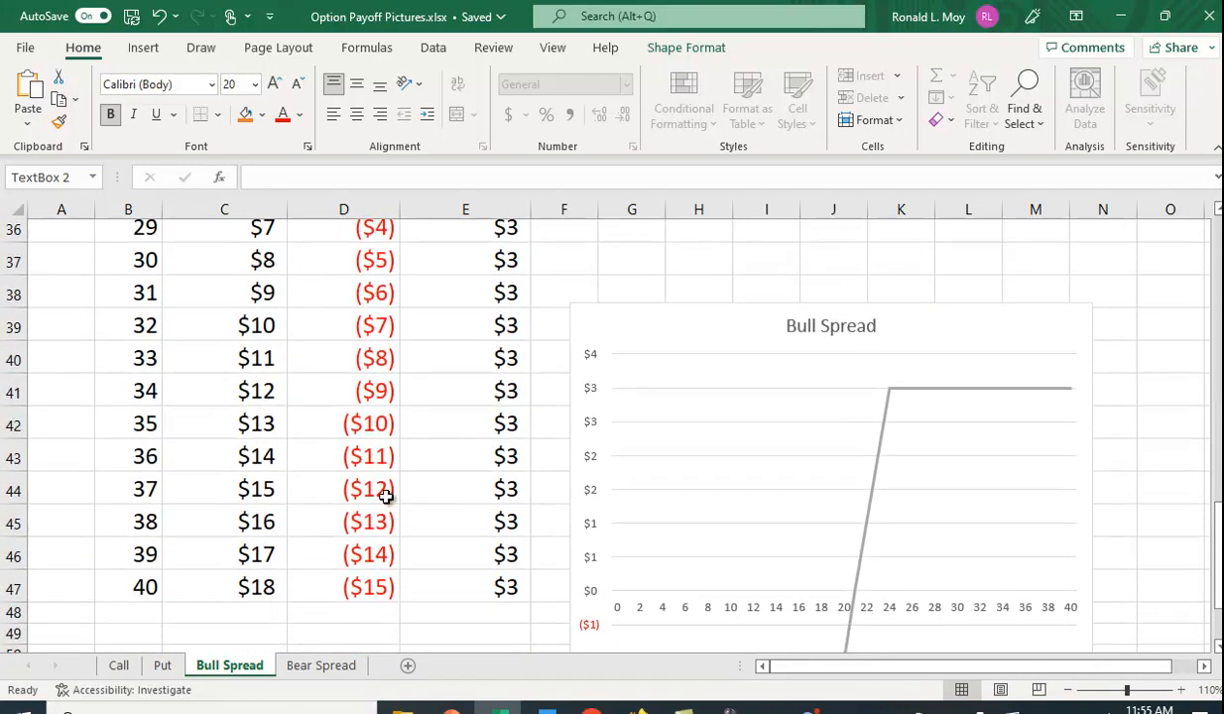
{"action": "scroll", "coordinate": [475, 535], "scroll_direction": "up", "scroll_amount": 2}
{"action": "scroll", "coordinate": [476, 535], "scroll_direction": "up", "scroll_amount": 9}
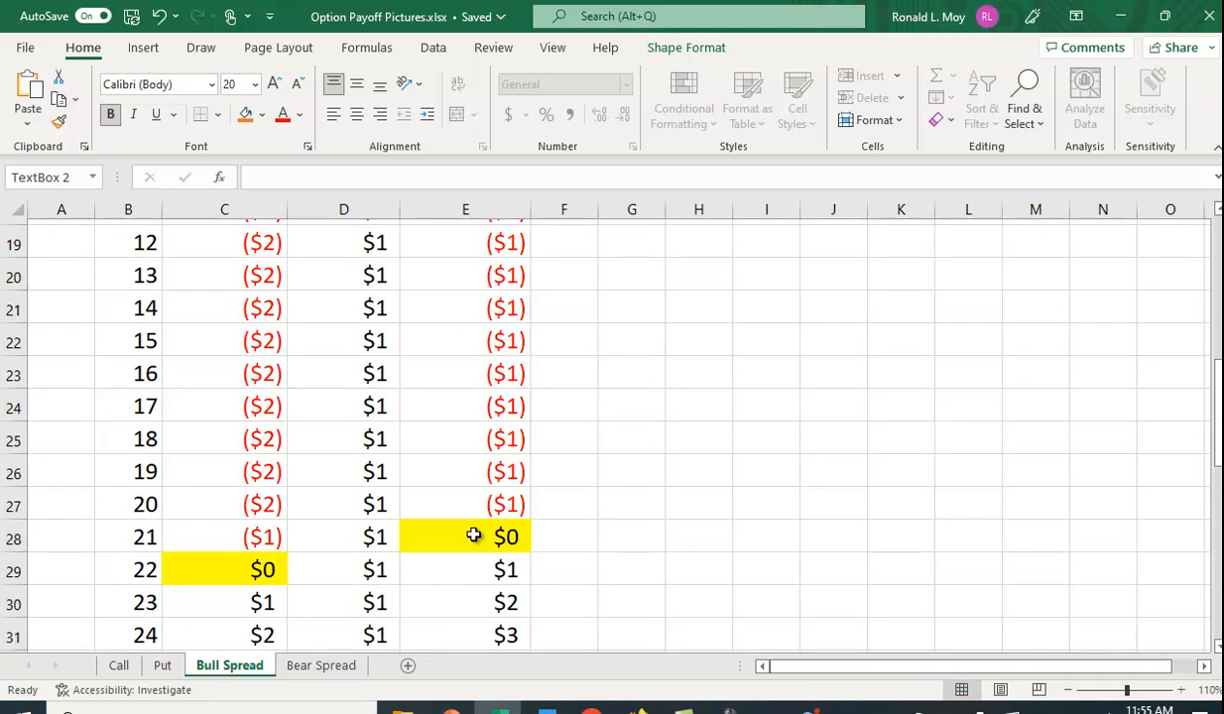
{"action": "scroll", "coordinate": [474, 535], "scroll_direction": "up", "scroll_amount": 1}
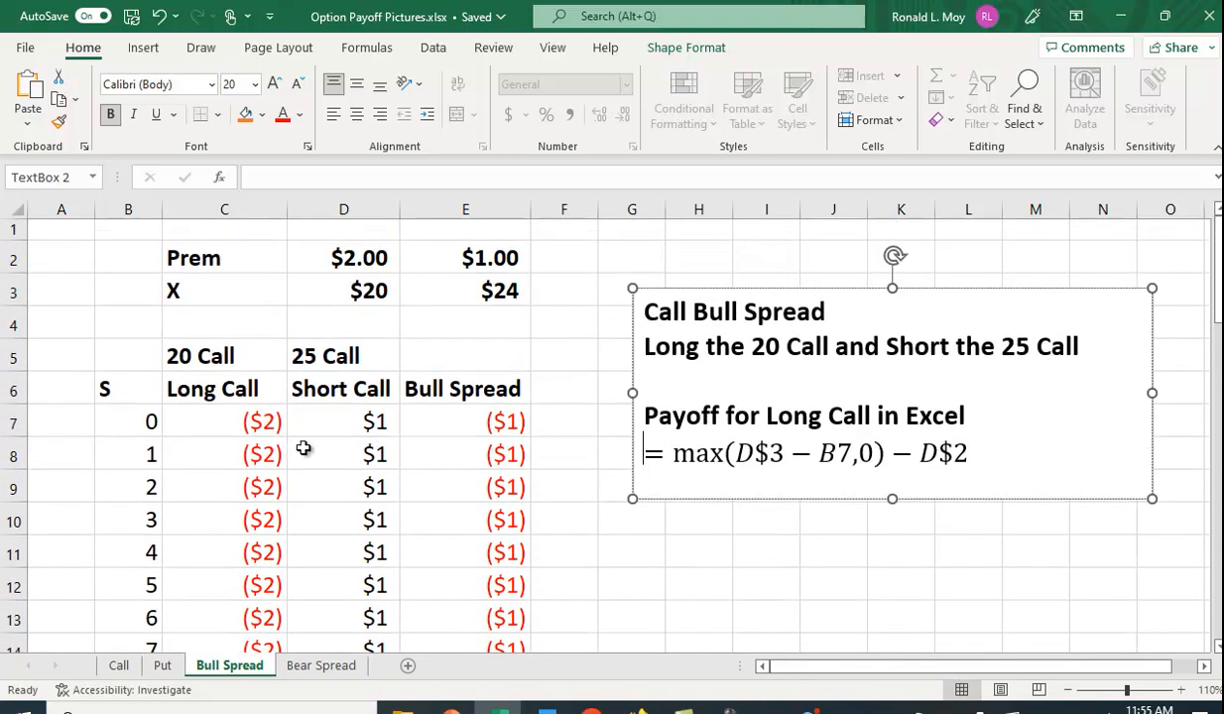
- Check the Bull Spread payoff formula in E7 and review that column down to its highlighted break-even row
{"action": "left_click", "coordinate": [512, 422]}
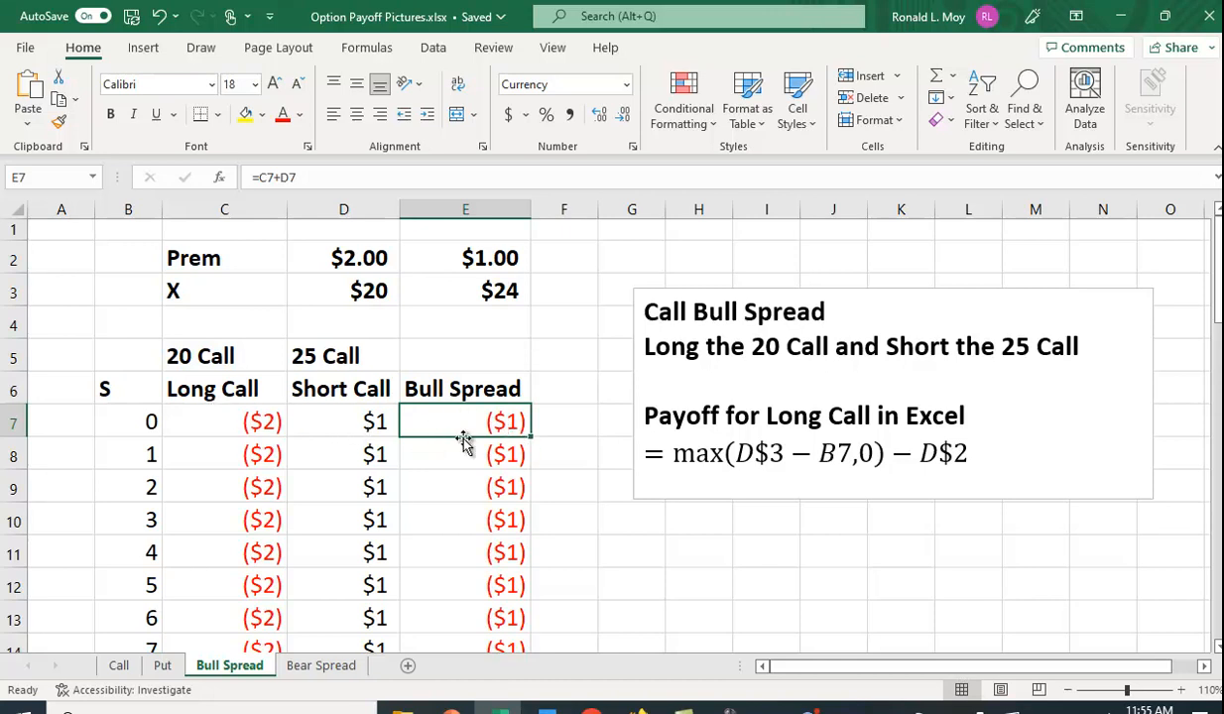
{"action": "scroll", "coordinate": [501, 432], "scroll_direction": "down", "scroll_amount": 4}
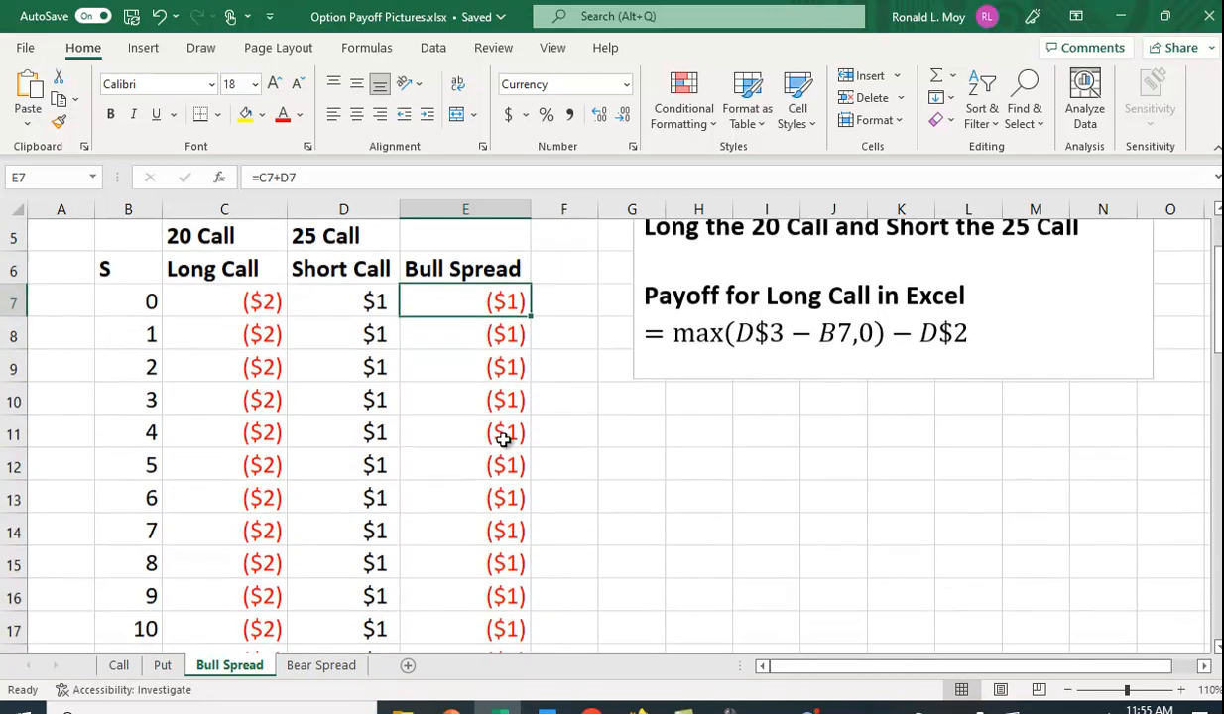
{"action": "scroll", "coordinate": [503, 441], "scroll_direction": "down", "scroll_amount": 2}
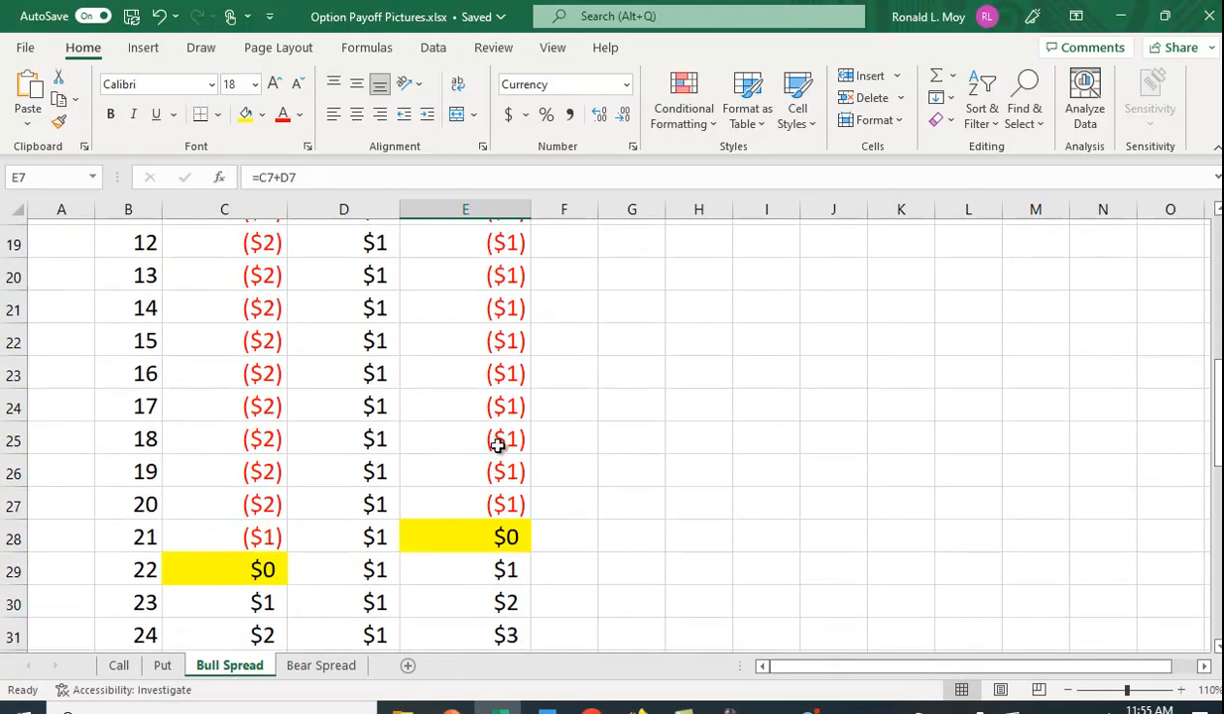
{"action": "scroll", "coordinate": [498, 445], "scroll_direction": "up", "scroll_amount": 6}
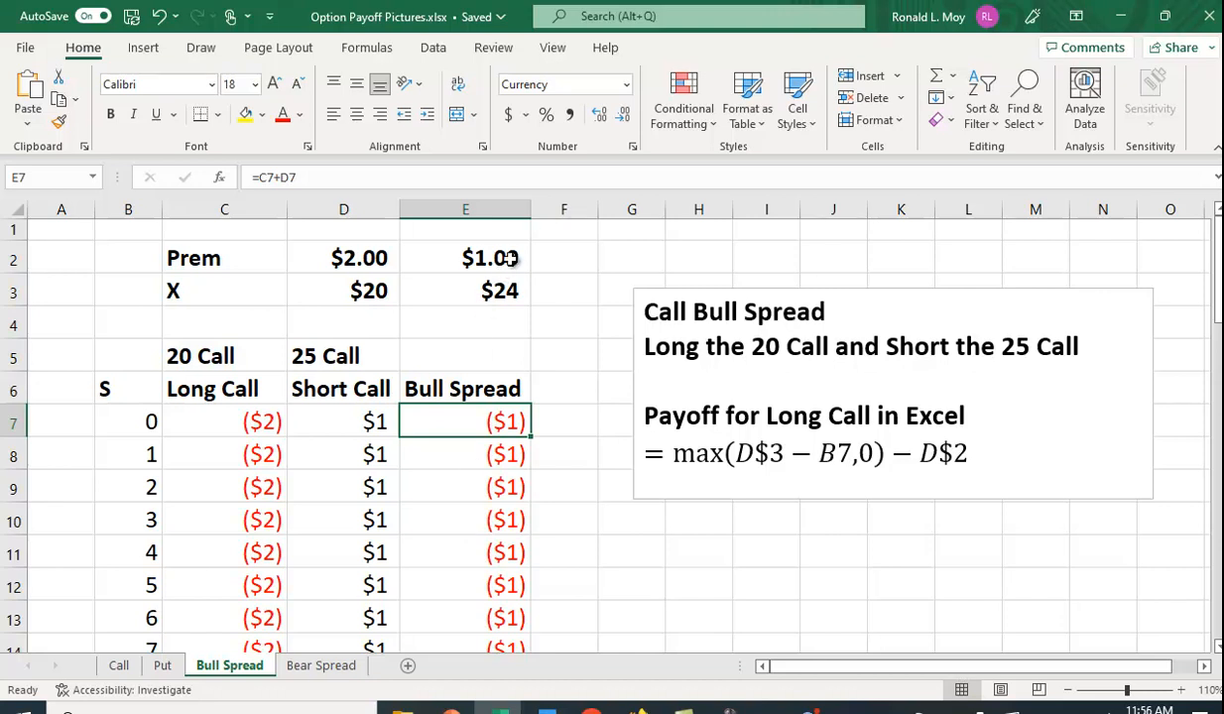
- Follow the Bull Spread payoffs down to the last stock price and examine the Bull Spread chart's payoff line
{"action": "scroll", "coordinate": [498, 328], "scroll_direction": "down", "scroll_amount": 5}
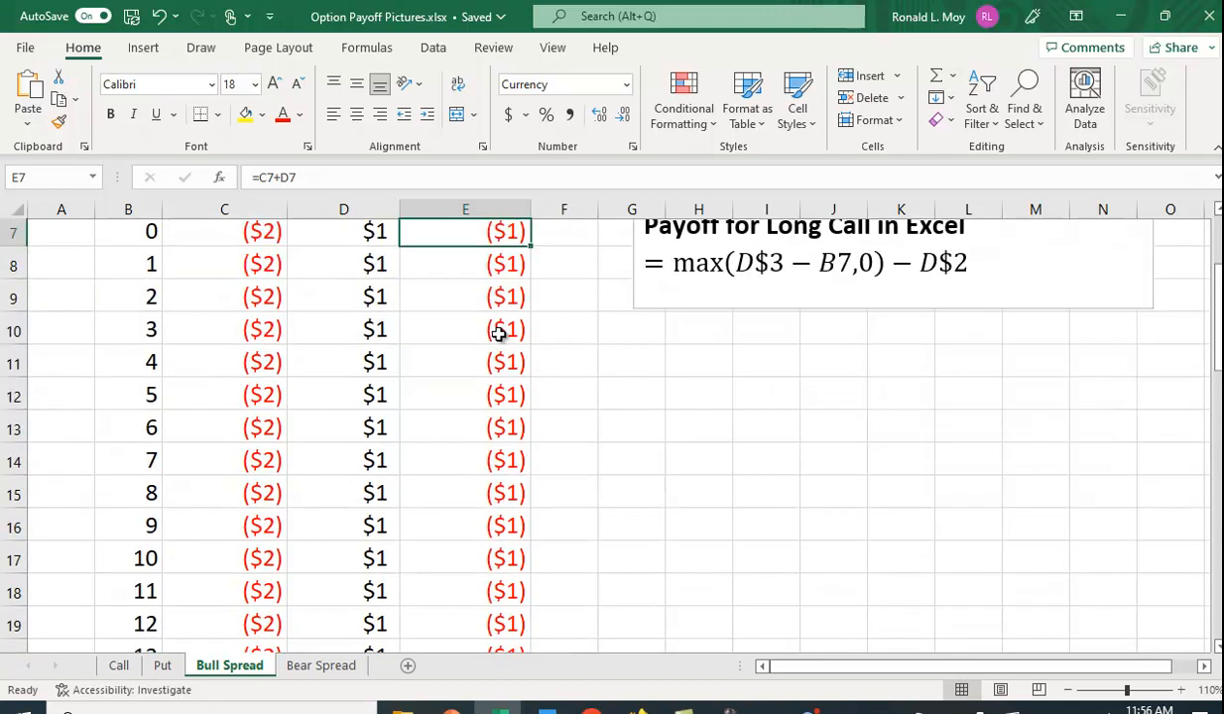
{"action": "scroll", "coordinate": [486, 436], "scroll_direction": "down", "scroll_amount": 1}
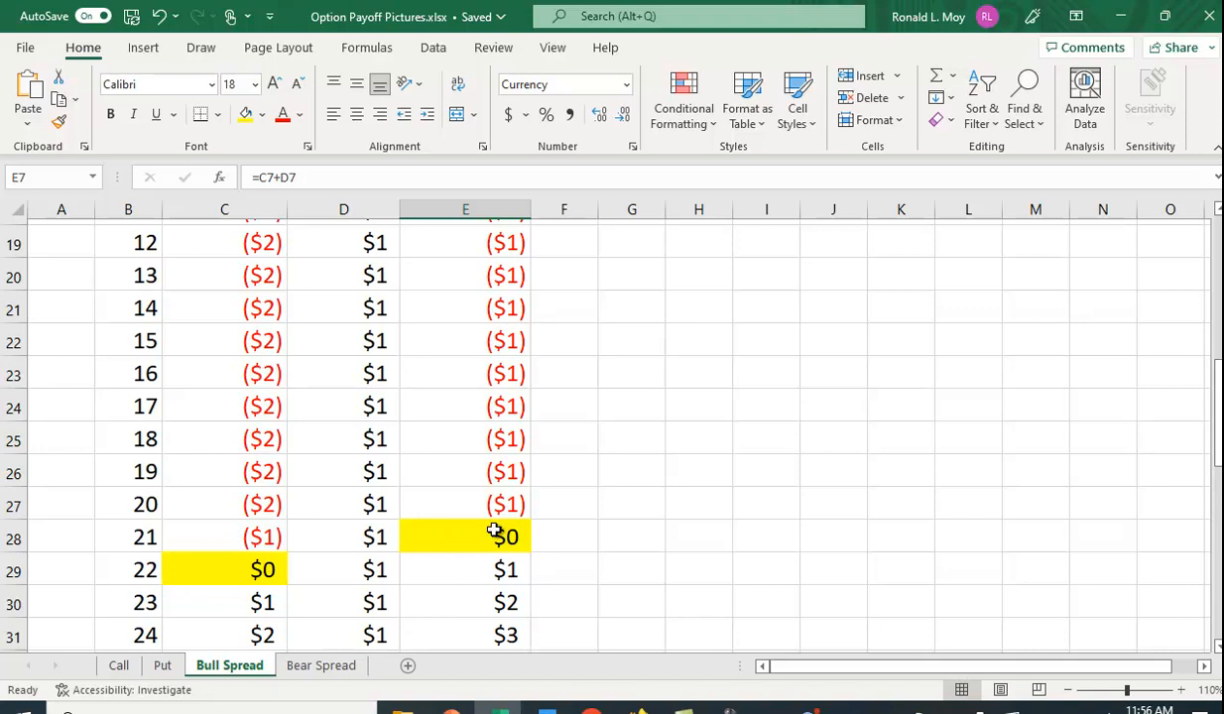
{"action": "scroll", "coordinate": [503, 535], "scroll_direction": "down", "scroll_amount": 5}
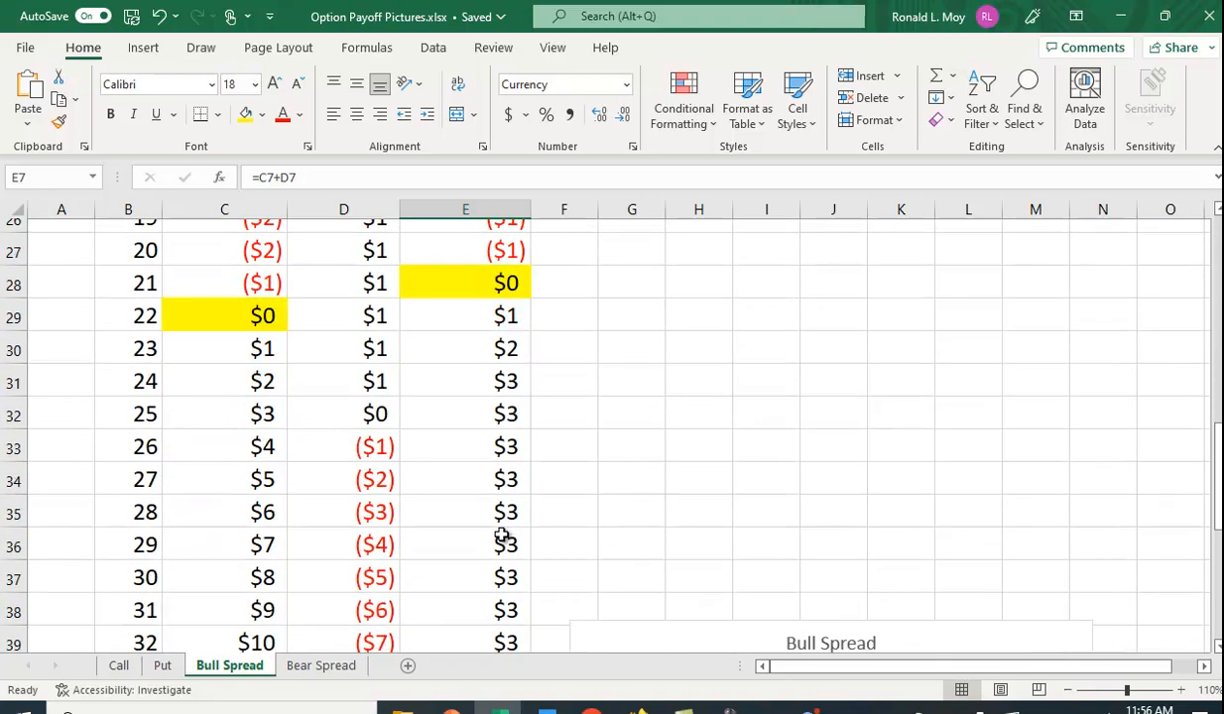
{"action": "scroll", "coordinate": [503, 536], "scroll_direction": "down", "scroll_amount": 3}
{"action": "scroll", "coordinate": [650, 507], "scroll_direction": "up", "scroll_amount": 1}
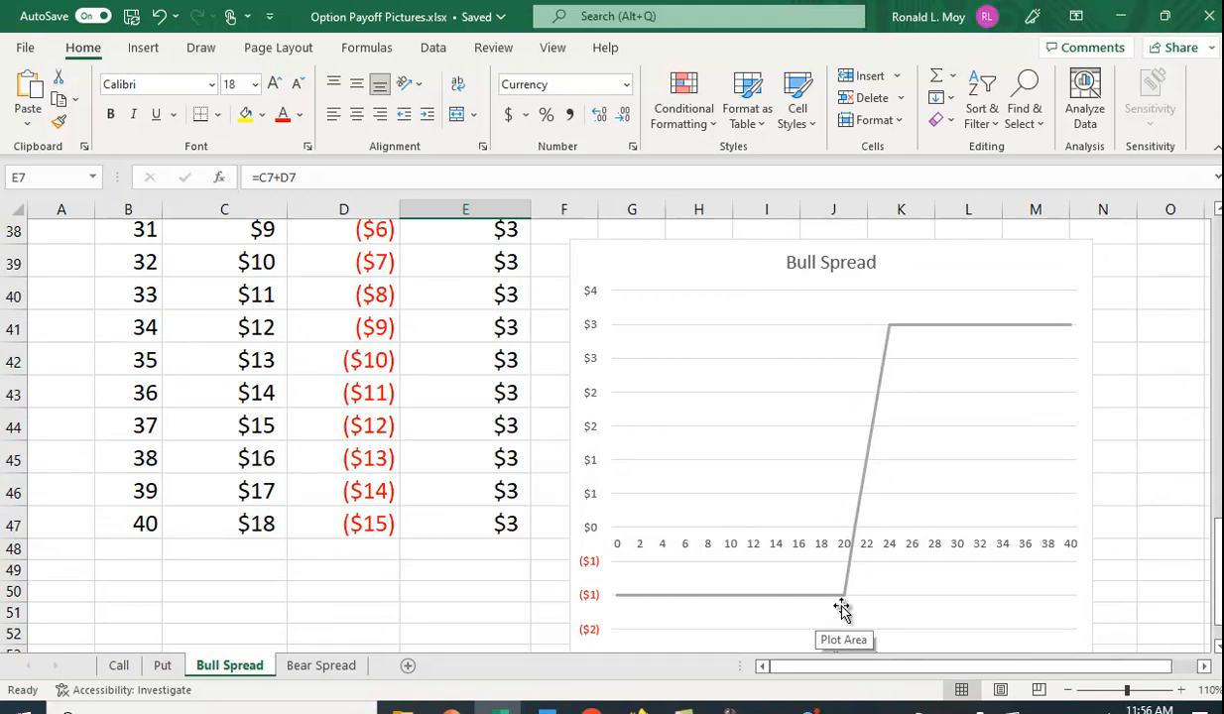
{"action": "mouse_move", "coordinate": [860, 541]}
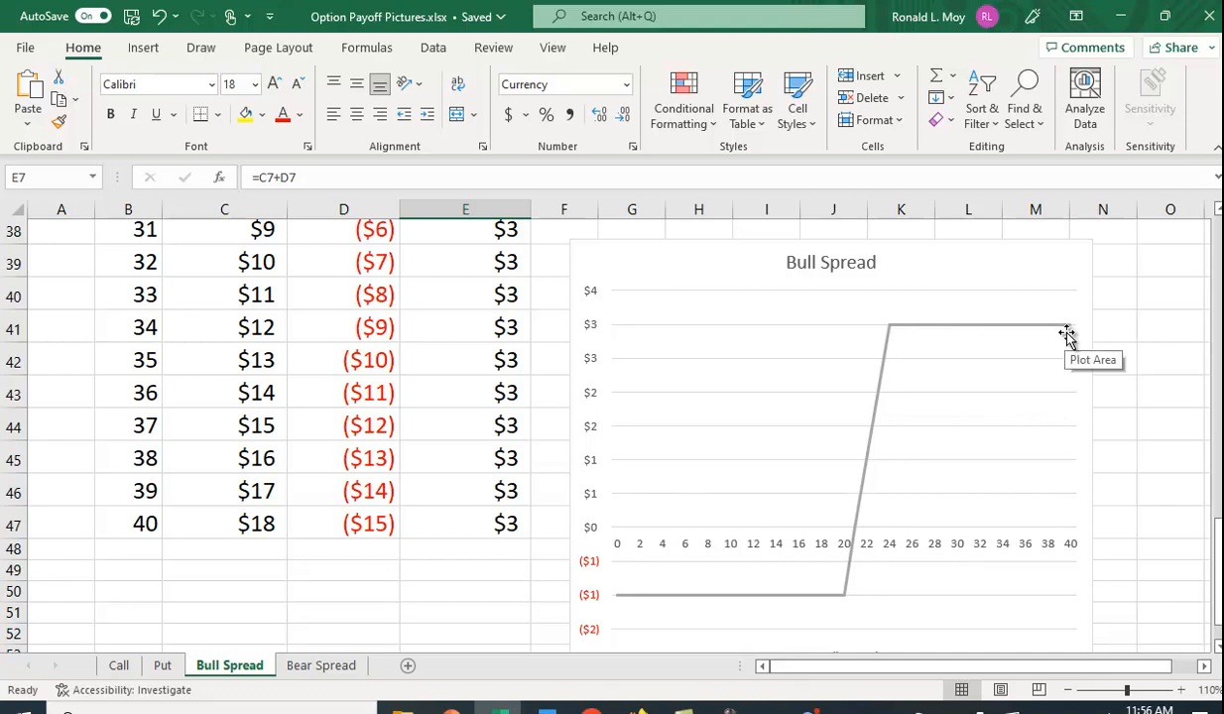
- Add the Long Call series to the Bull Spread chart through its chart filter and compare it with the Bull Spread line
{"action": "left_click", "coordinate": [1074, 466]}
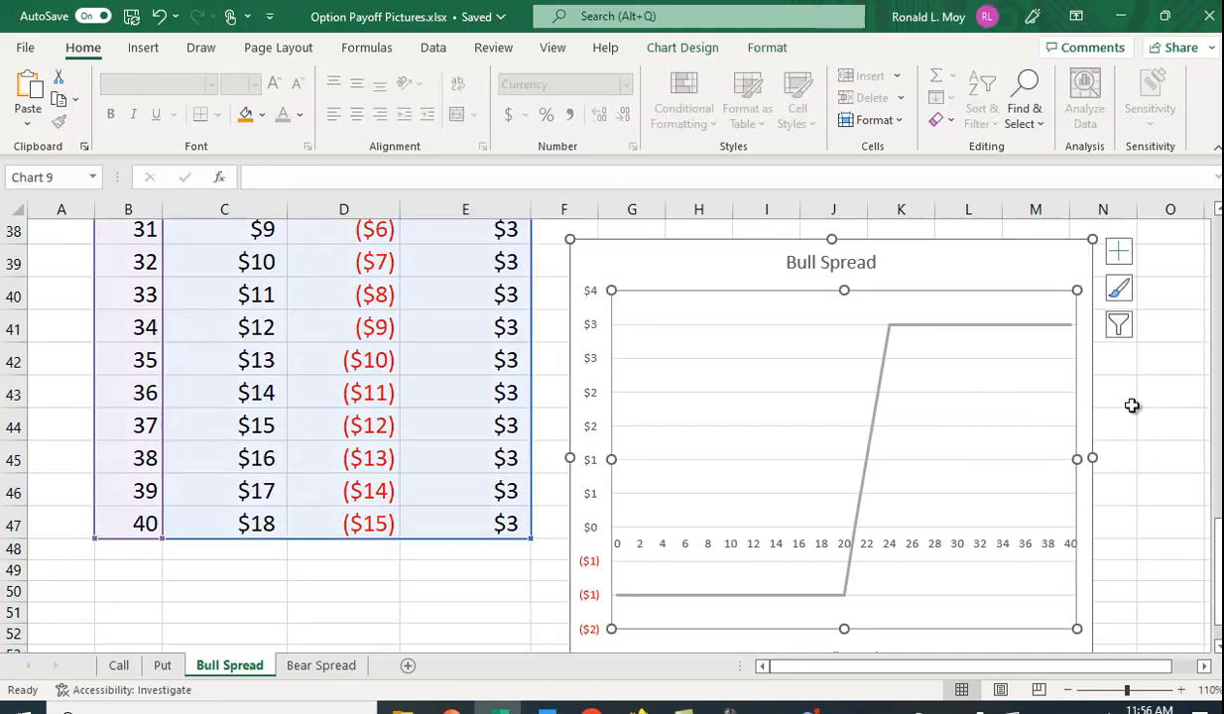
{"action": "left_click", "coordinate": [1123, 328]}
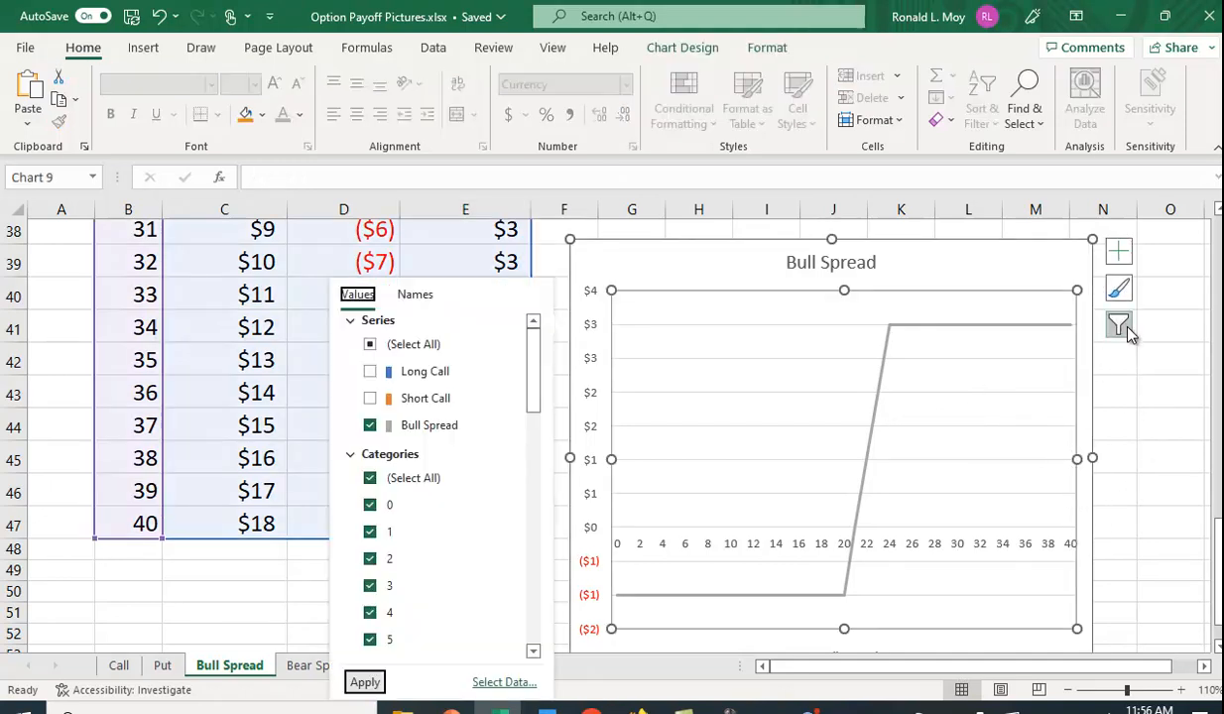
{"action": "left_click", "coordinate": [371, 374]}
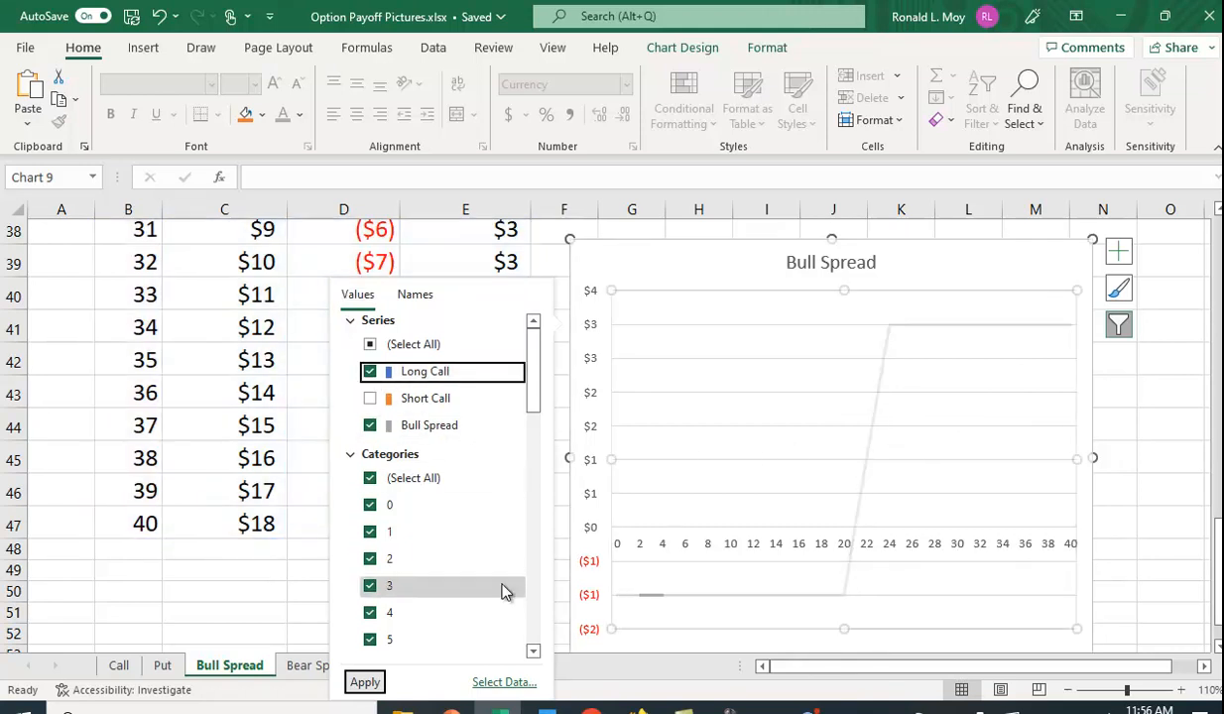
{"action": "left_click", "coordinate": [365, 681]}
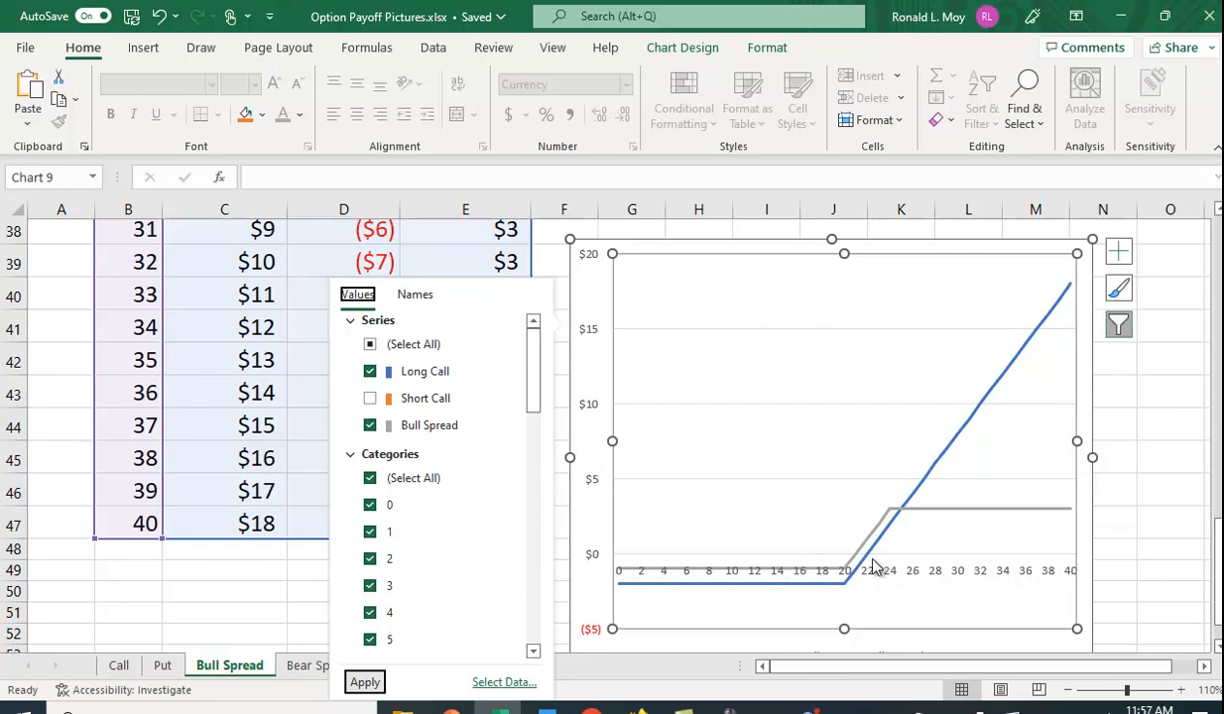
{"action": "mouse_move", "coordinate": [873, 565]}
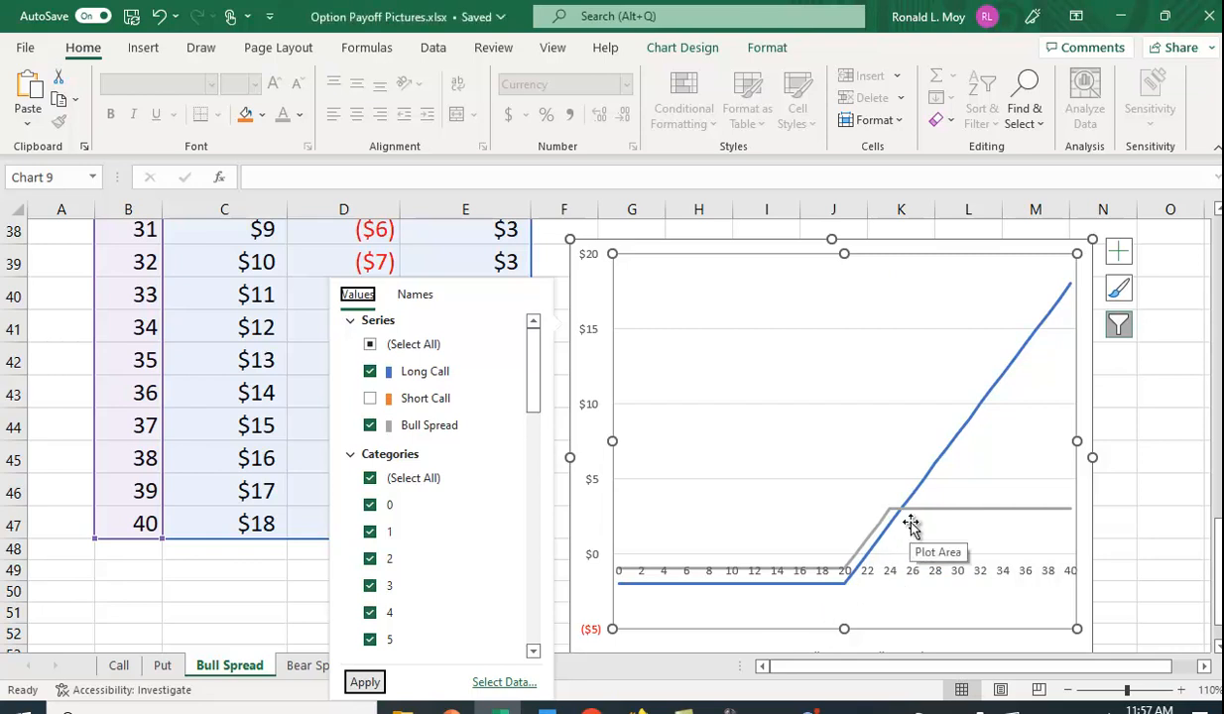
{"action": "mouse_move", "coordinate": [918, 523]}
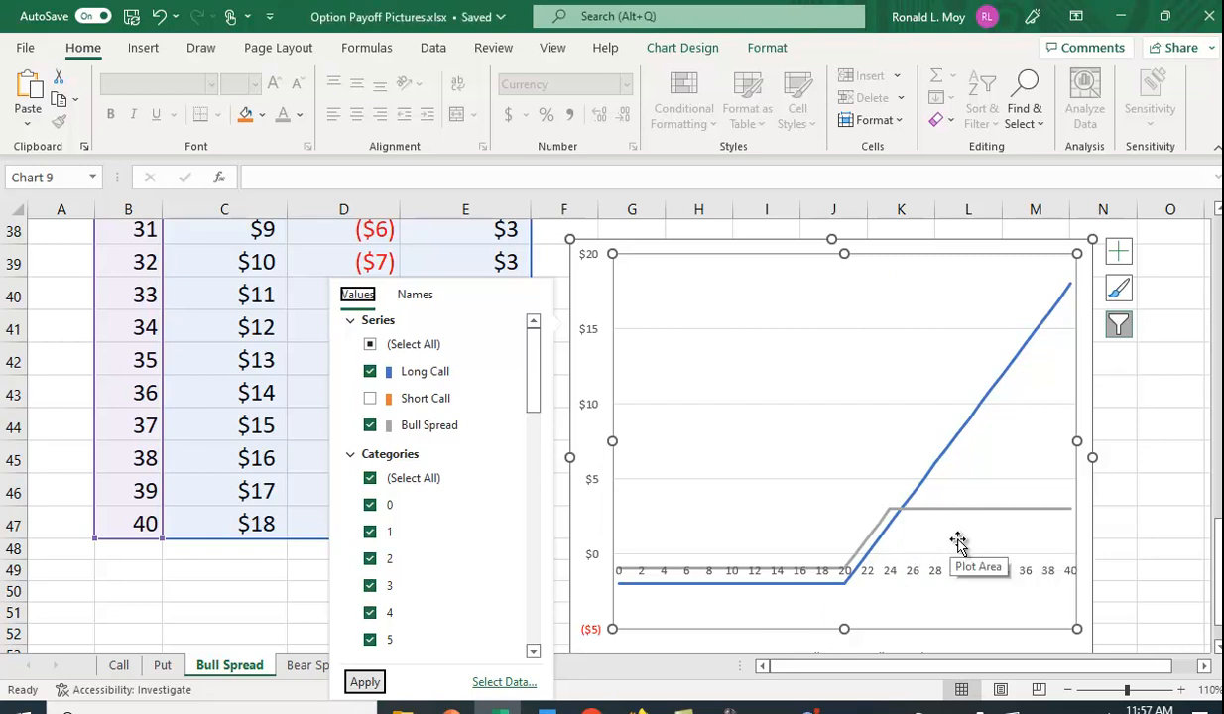